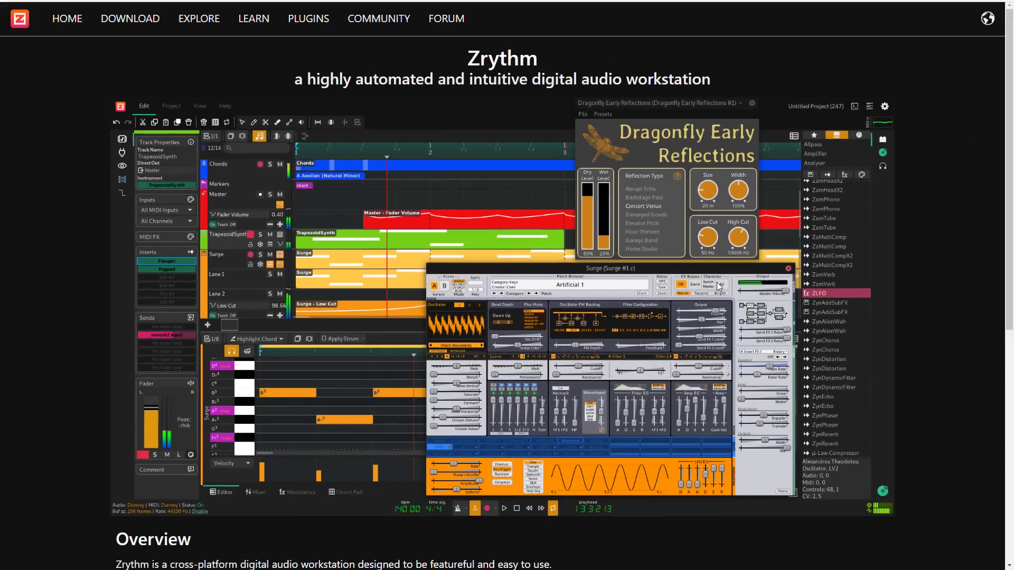
Step: Open the Zrythm Download page and examine the trial installer's limitations
scroll(655, 315, "down", 8)
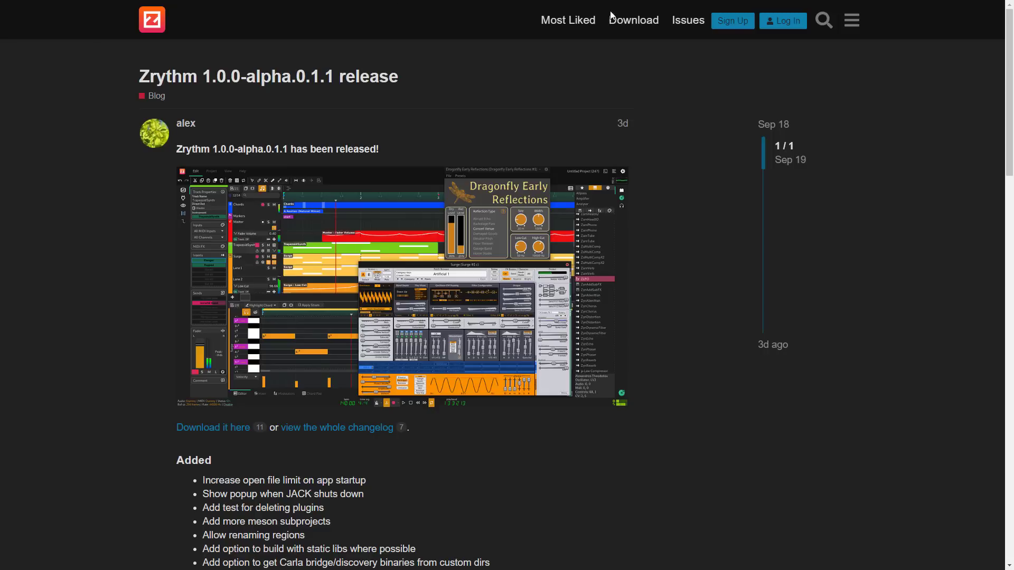
left_click(632, 21)
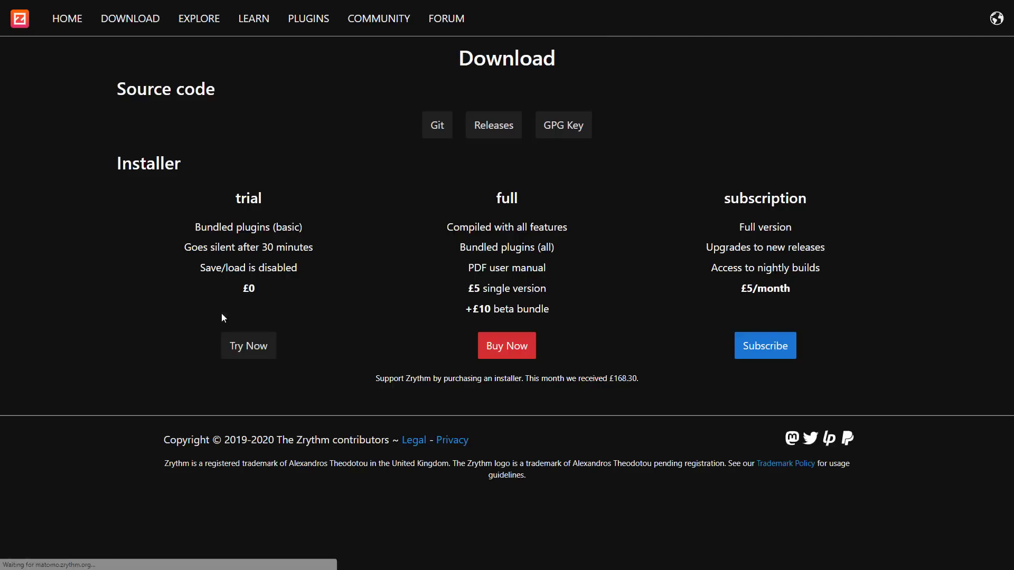
left_click_drag(219, 248, 323, 255)
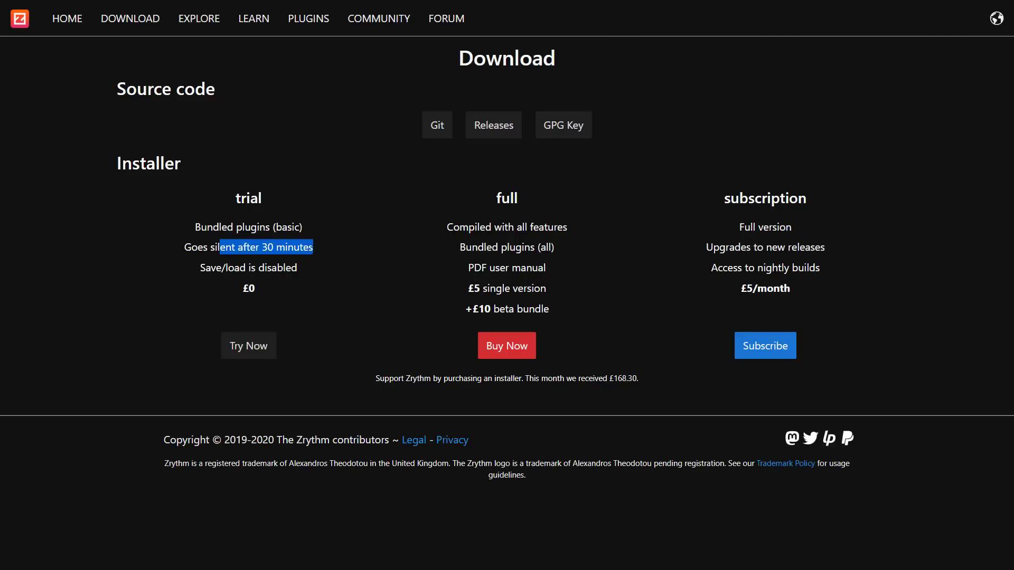
left_click_drag(321, 239, 189, 235)
double_click(206, 267)
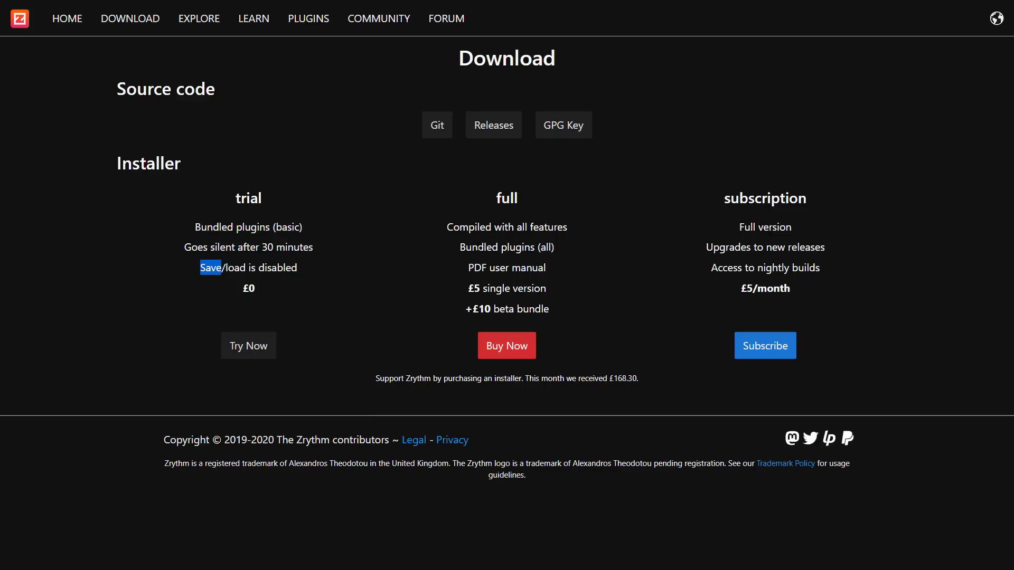
double_click(283, 254)
left_click(257, 263)
double_click(255, 228)
left_click_drag(310, 247, 170, 250)
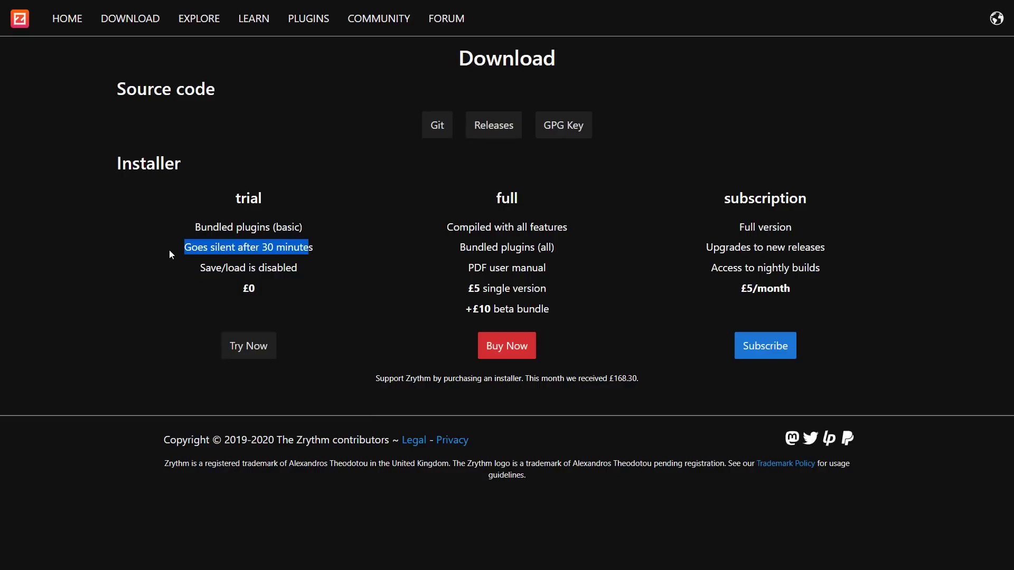
left_click(508, 324)
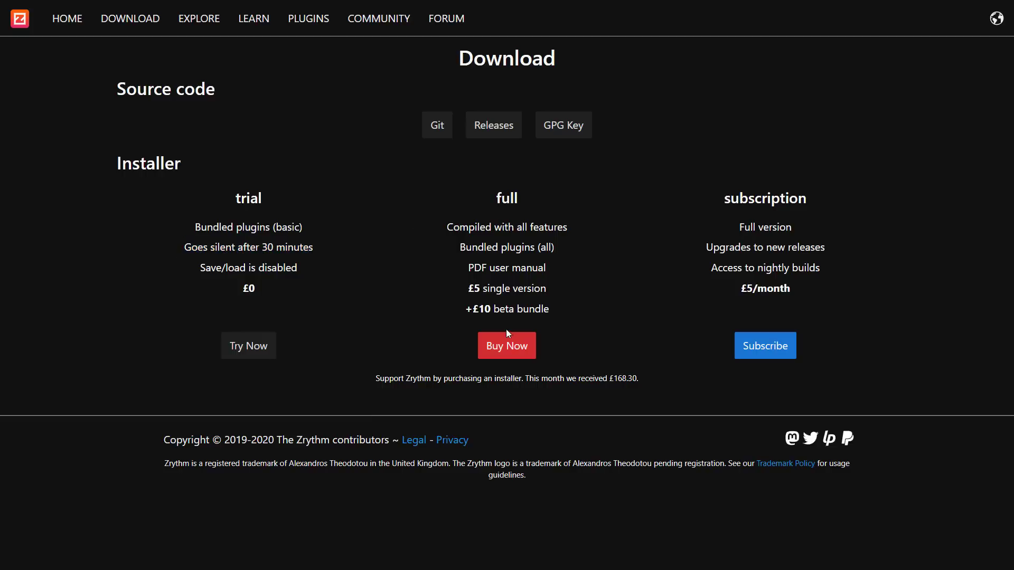
Step: Compare the features and prices of the full version and the subscription on the Download page
left_click_drag(459, 311, 552, 311)
left_click(547, 284)
mouse_move(564, 266)
left_mouse_down()
mouse_move(568, 235)
mouse_move(568, 269)
left_mouse_up()
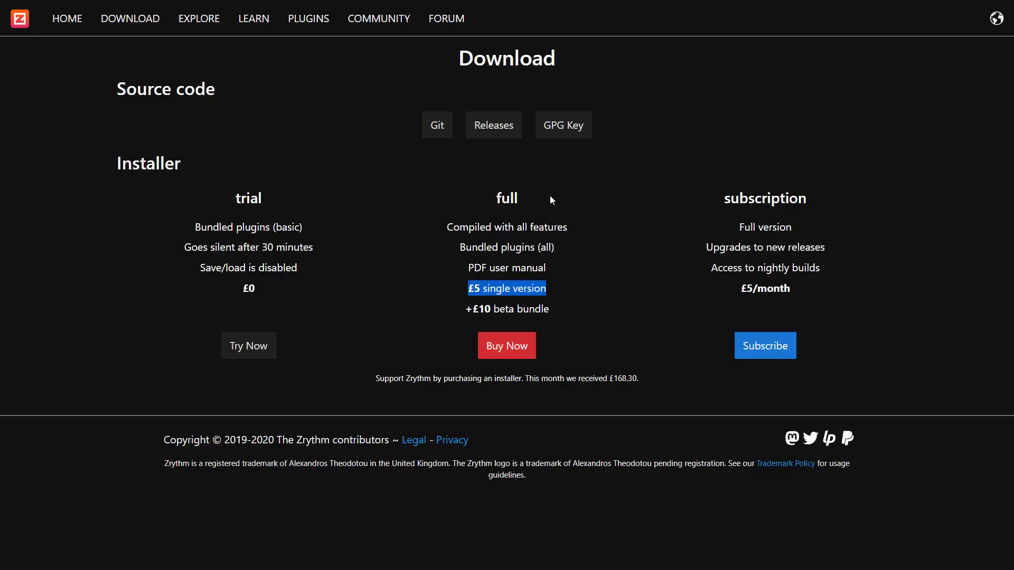
left_click_drag(755, 244, 786, 289)
left_click(714, 248)
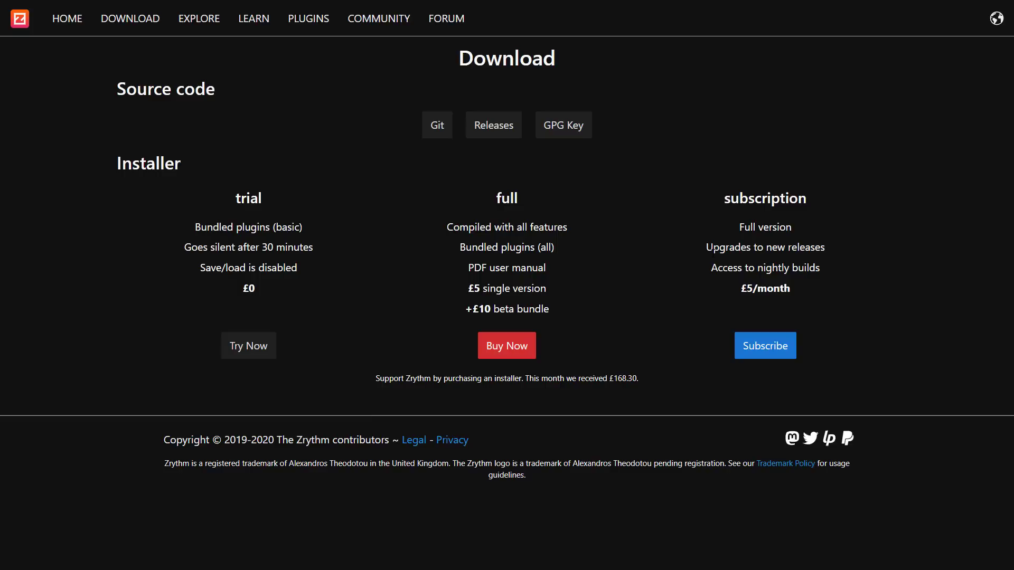
double_click(478, 248)
left_click(497, 288)
double_click(496, 289)
left_click(892, 276)
left_click_drag(822, 289, 673, 254)
left_click(671, 216)
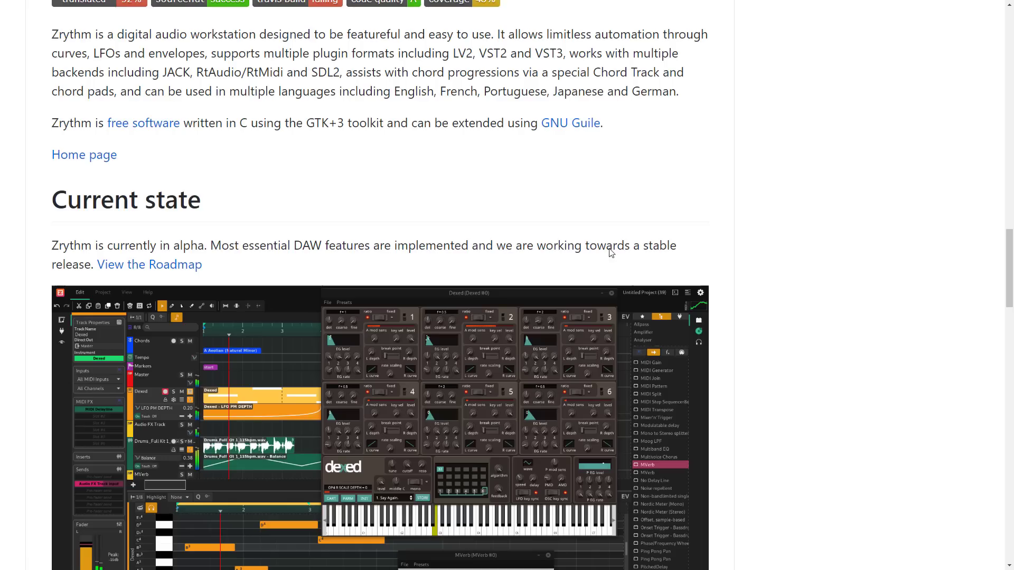
Step: Examine the Zrythm GitHub repository's file list and the README's description and current state section
scroll(720, 188, "up", 15)
scroll(707, 239, "up", 15)
scroll(696, 258, "down", 2)
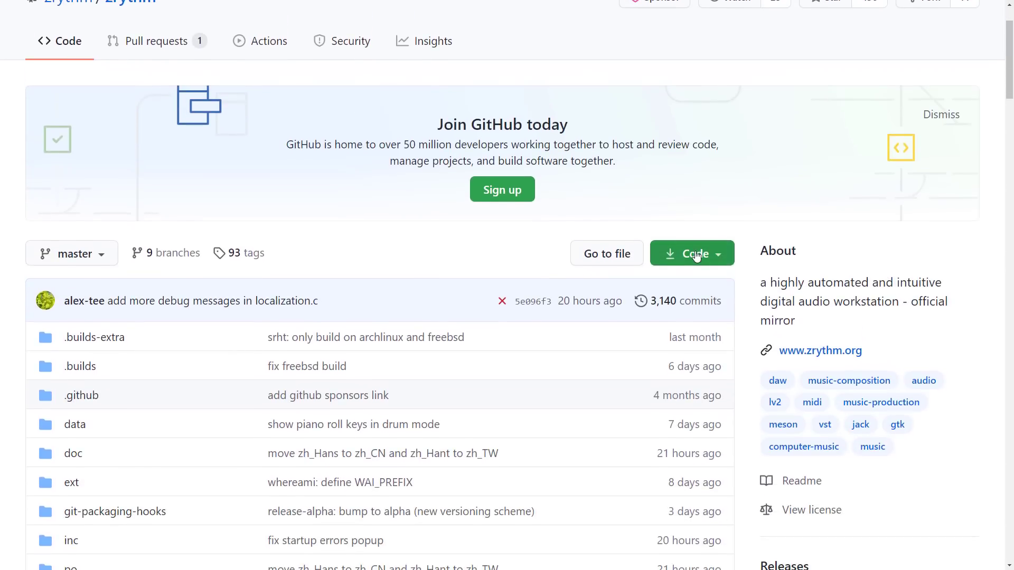
scroll(681, 284, "down", 3)
scroll(682, 284, "down", 15)
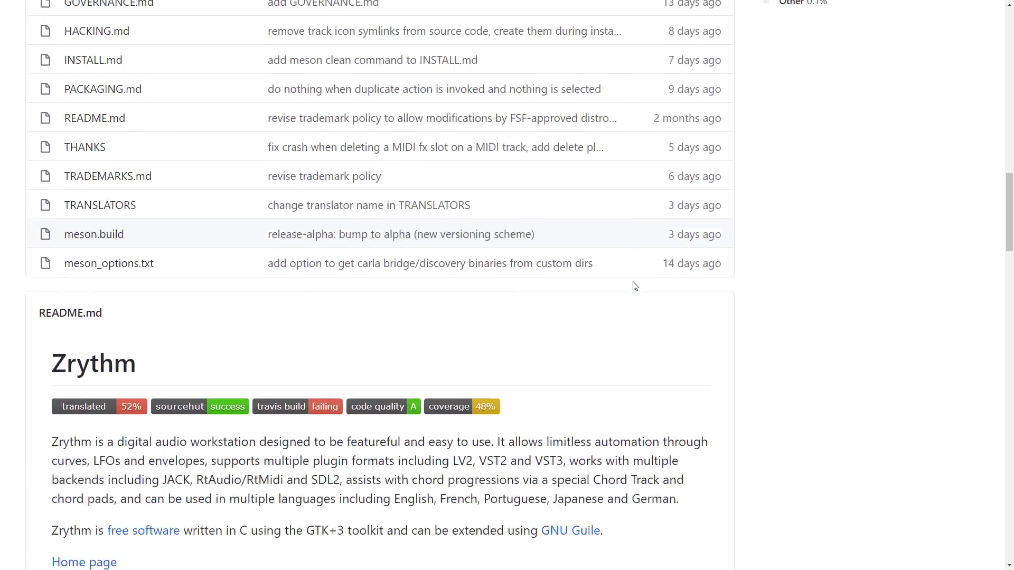
scroll(636, 287, "down", 8)
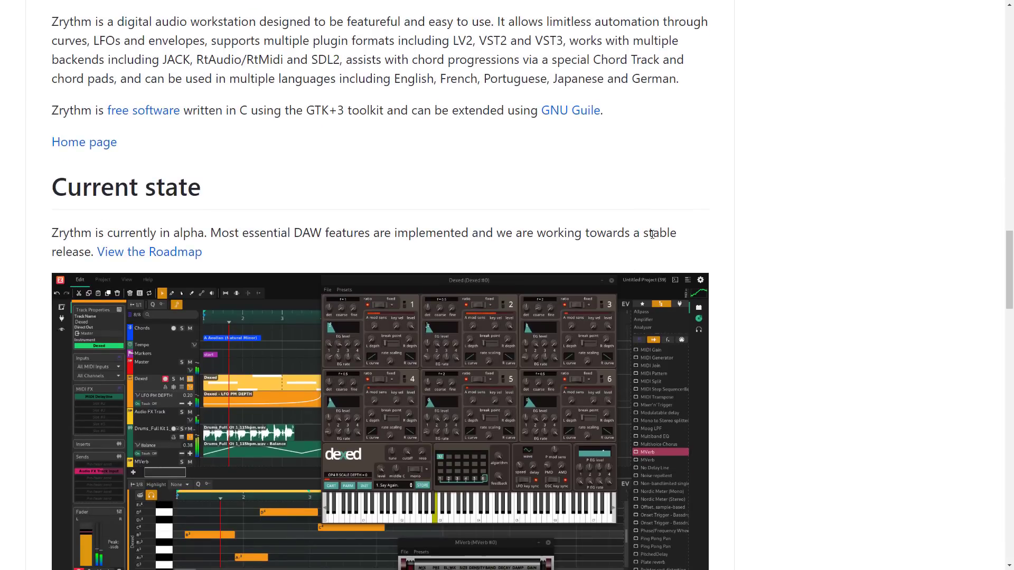
Step: Open the manual's Getting Started page, then switch to the MSYS2 terminal and inspect the Zrythm build output
key("ctrl+Tab")
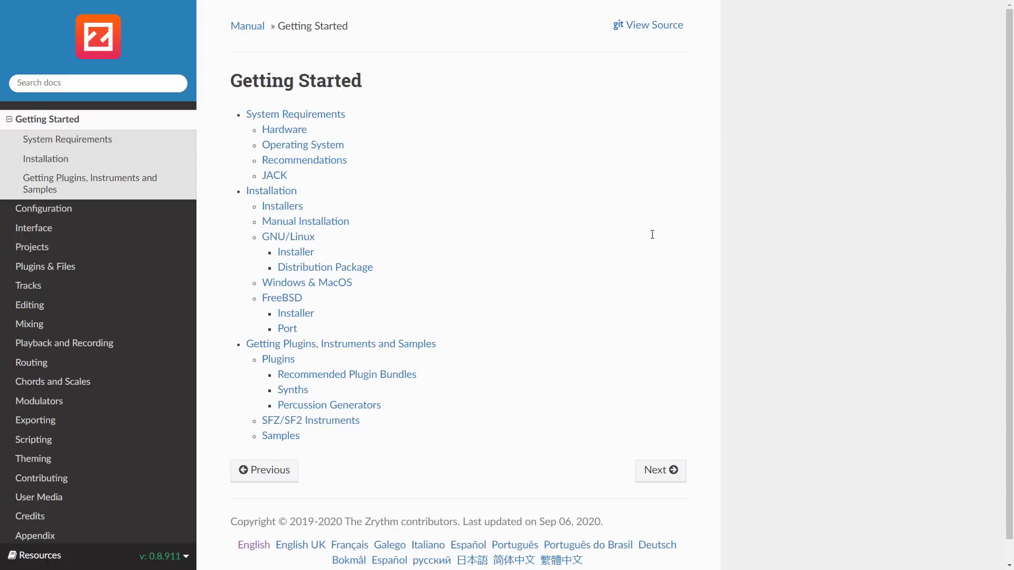
key("alt+Tab")
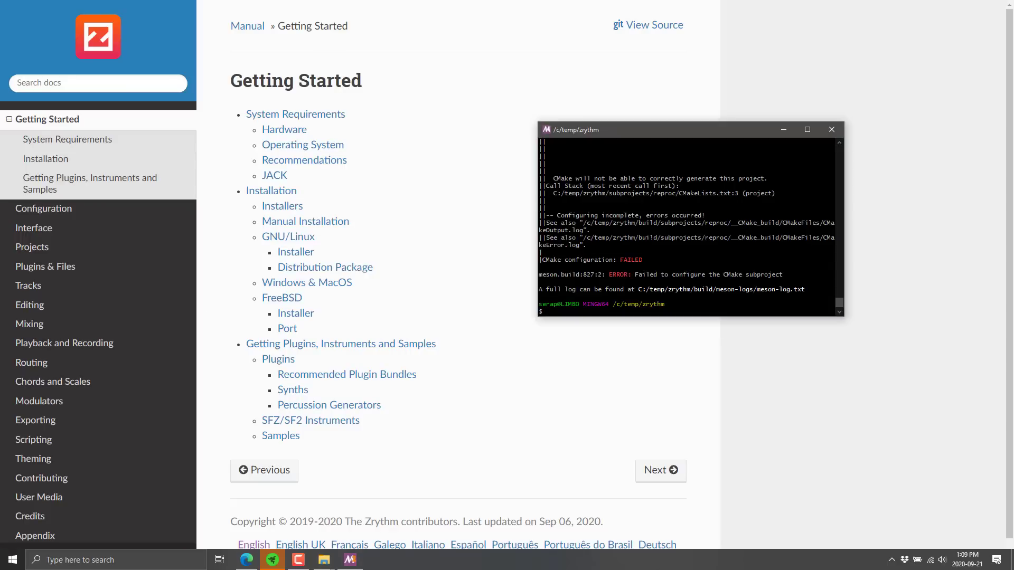
scroll(687, 227, "up", 10)
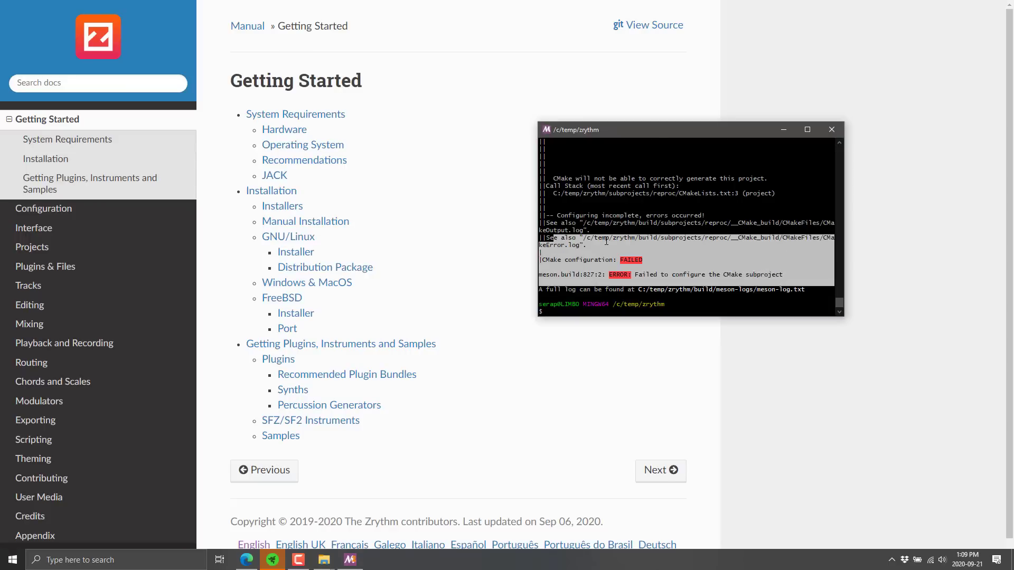
scroll(686, 227, "up", 10)
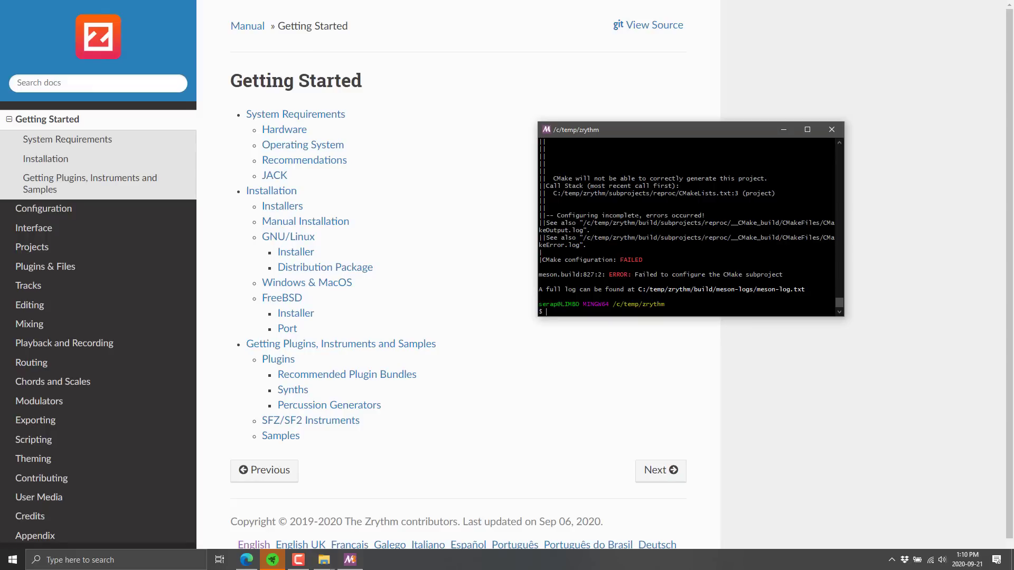
Step: Switch back to the browser and look over the Humble Mega Sound Designer Loop Crate bundle page
left_click(479, 238)
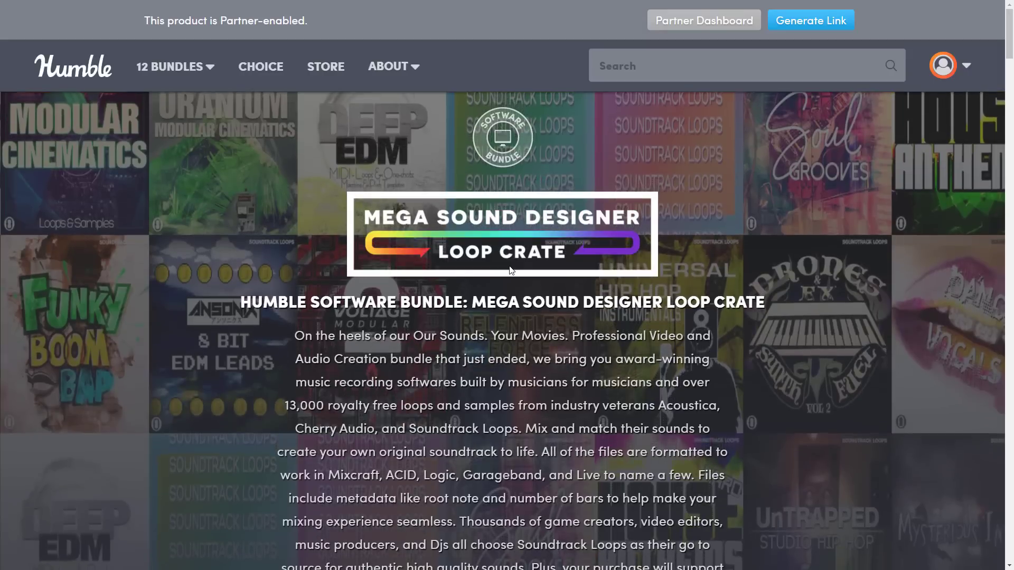
scroll(547, 309, "down", 2)
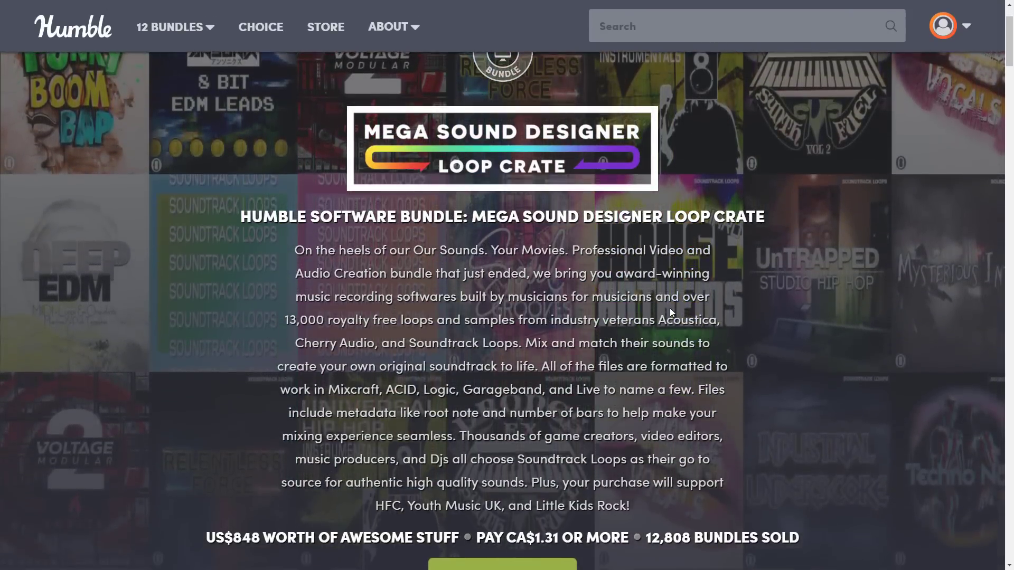
scroll(670, 308, "down", 5)
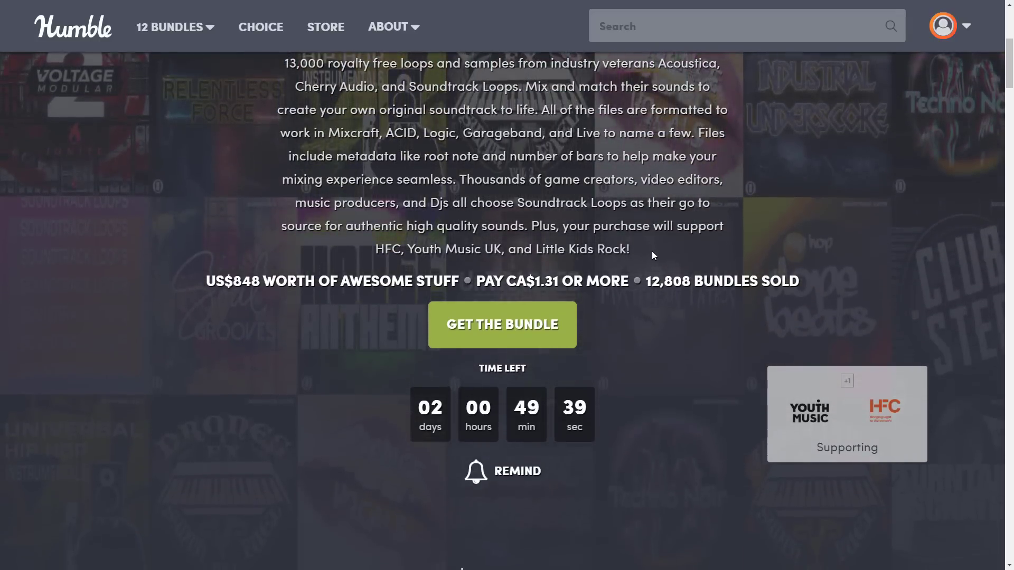
scroll(652, 251, "down", 2)
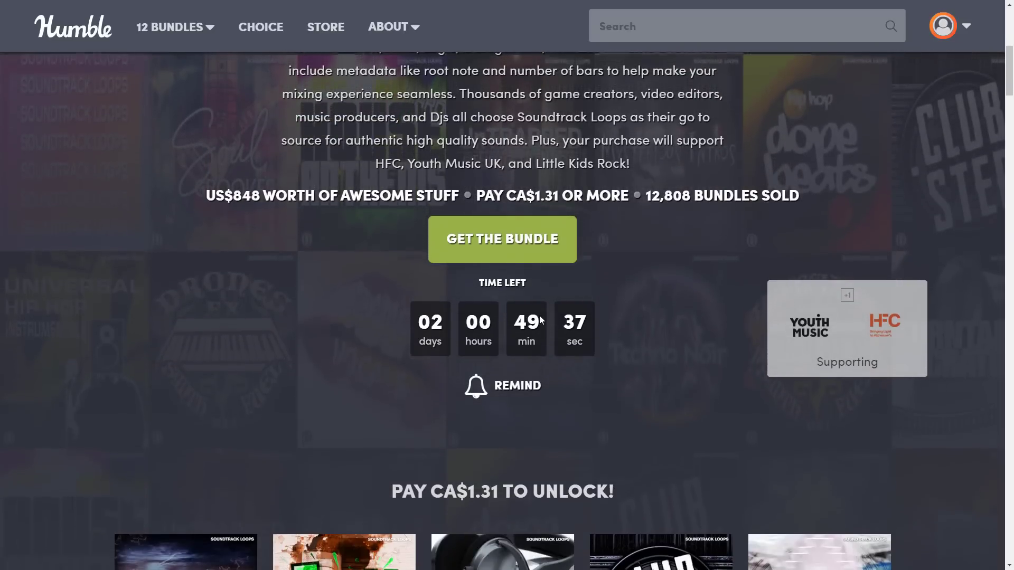
Step: Review the Building on Windows instructions, including the section on building rtaudio with ASIO support
key("ctrl+Tab")
scroll(659, 315, "down", 13)
scroll(658, 317, "down", 3)
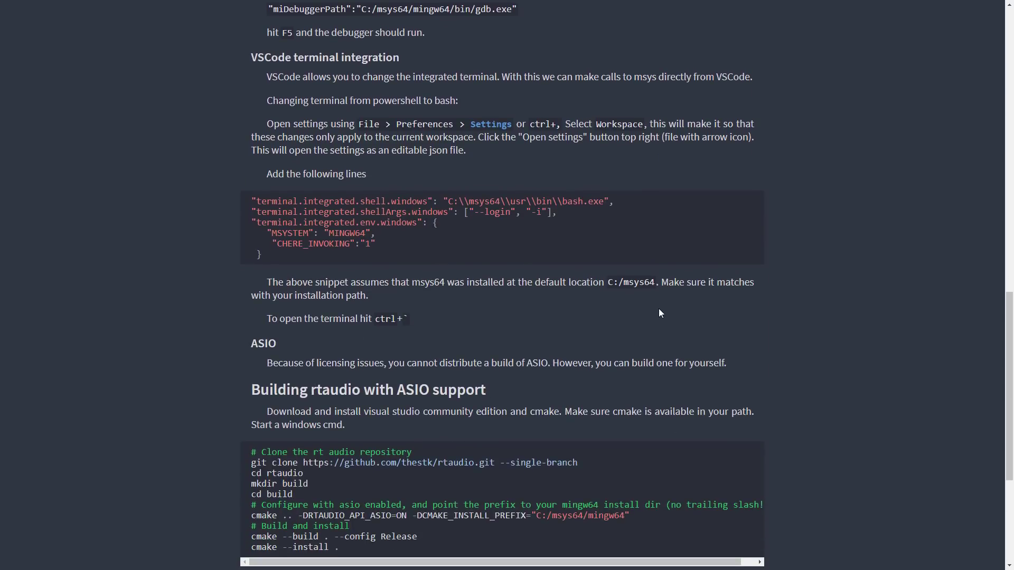
scroll(659, 312, "down", 3)
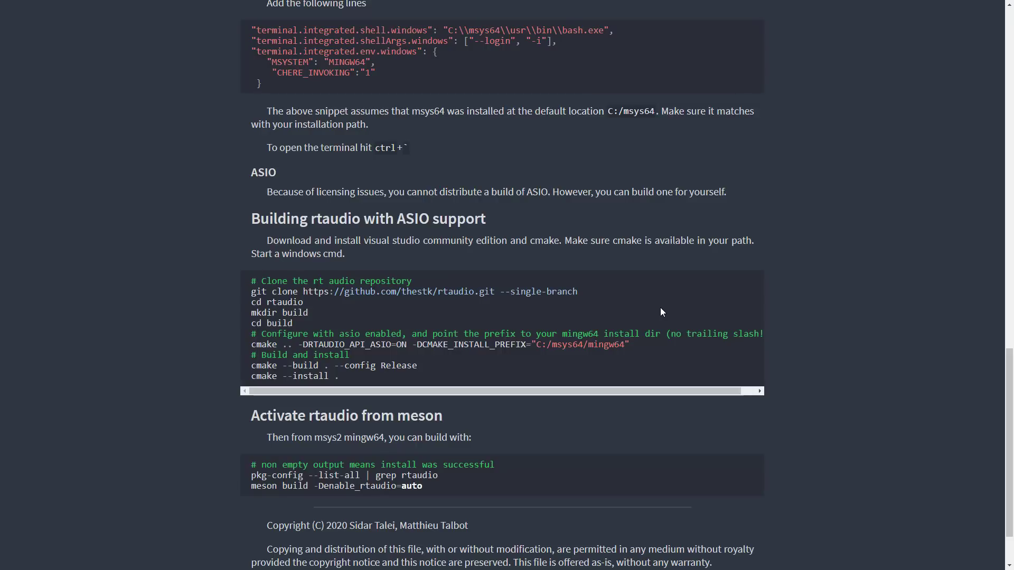
scroll(673, 291, "down", 1)
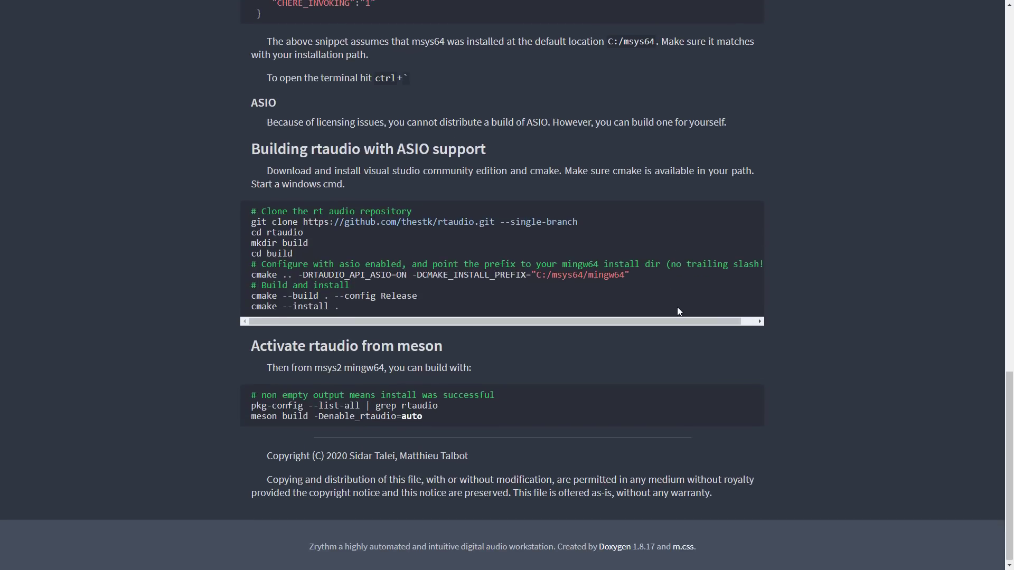
scroll(678, 301, "up", 15)
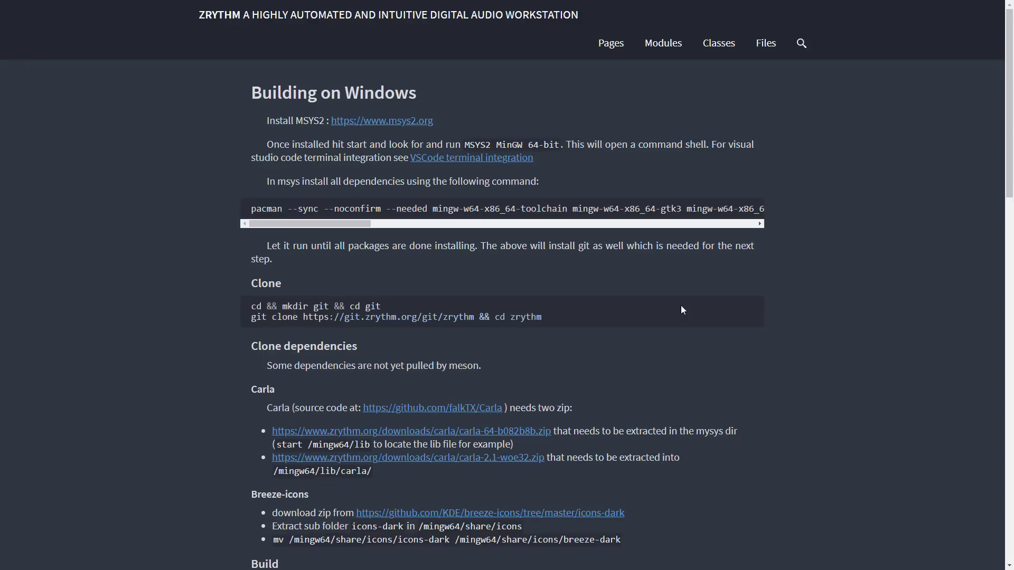
Step: Return to the Zrythm homepage, switch to File Explorer and launch Zrythm-trial from its Program Files folder
key("alt+Left")
scroll(655, 367, "up", 15)
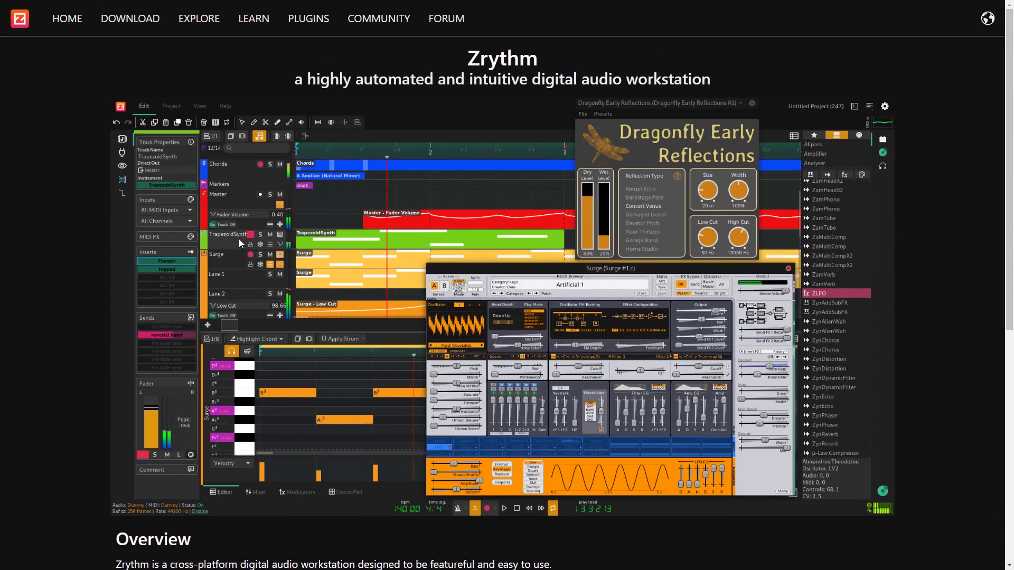
key("alt+Tab")
key("alt+Tab")
key("alt+Tab")
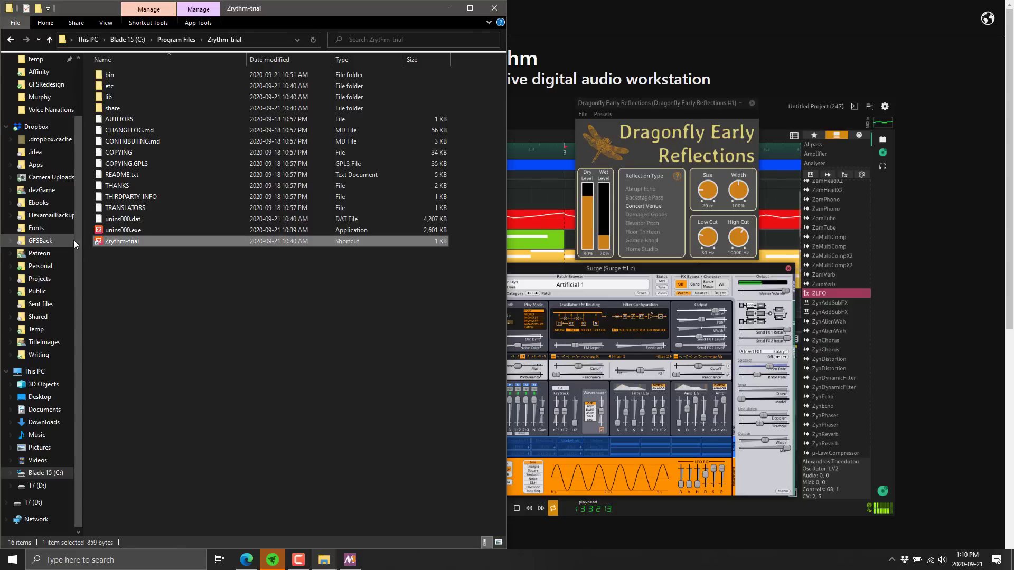
double_click(103, 241)
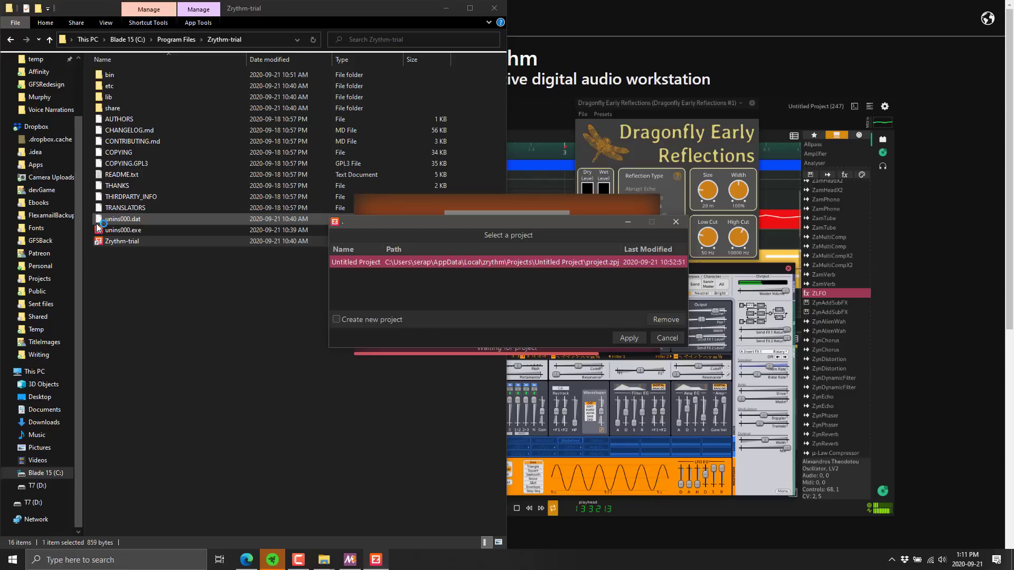
Step: Load the Untitled Project and filter the plugin browser by the Instrument category
left_click(628, 338)
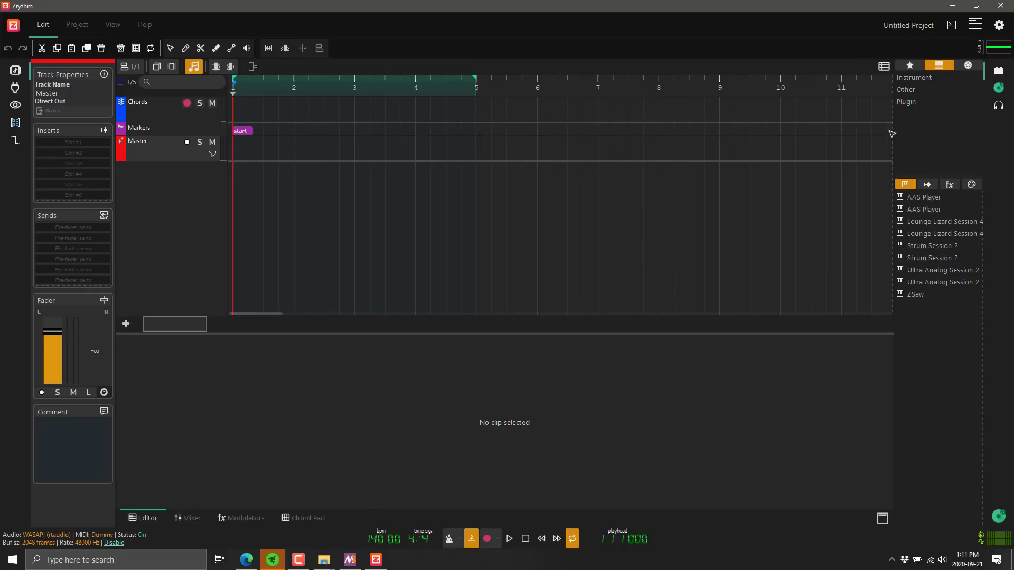
left_click(915, 81)
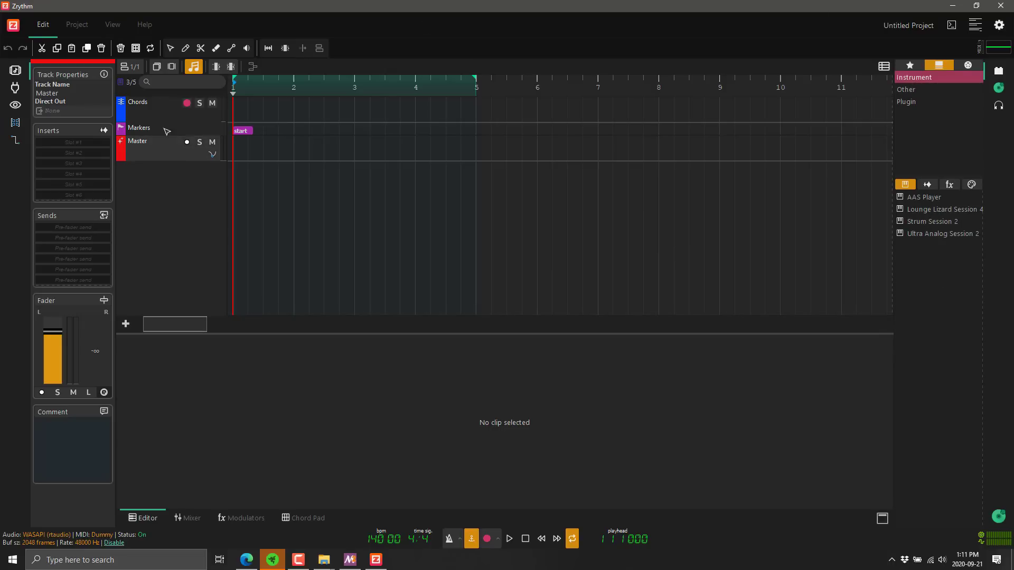
Step: View the Chords track's icon choices and its direct output options, leaving both unchanged
double_click(121, 102)
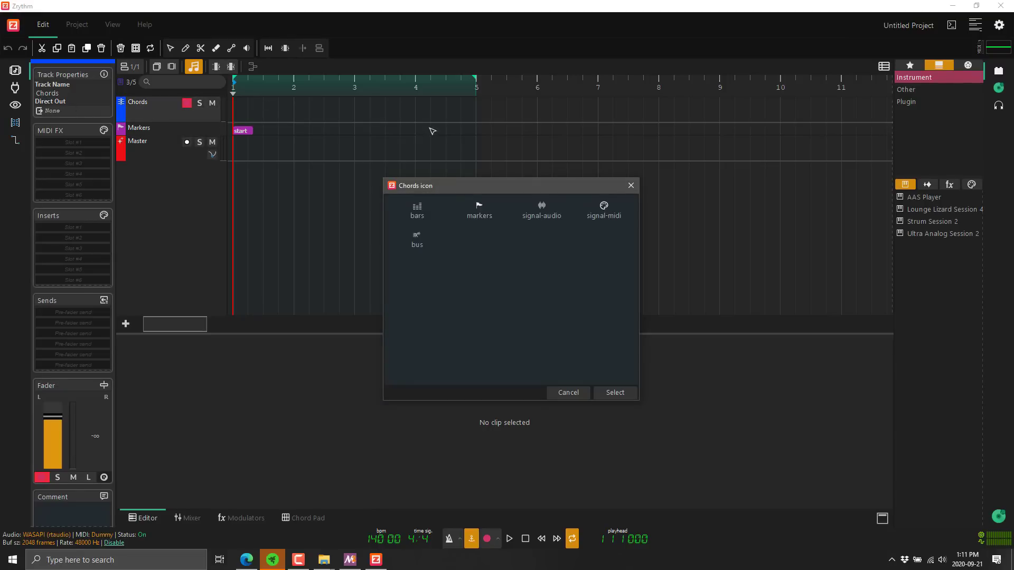
left_click(631, 186)
left_click(53, 110)
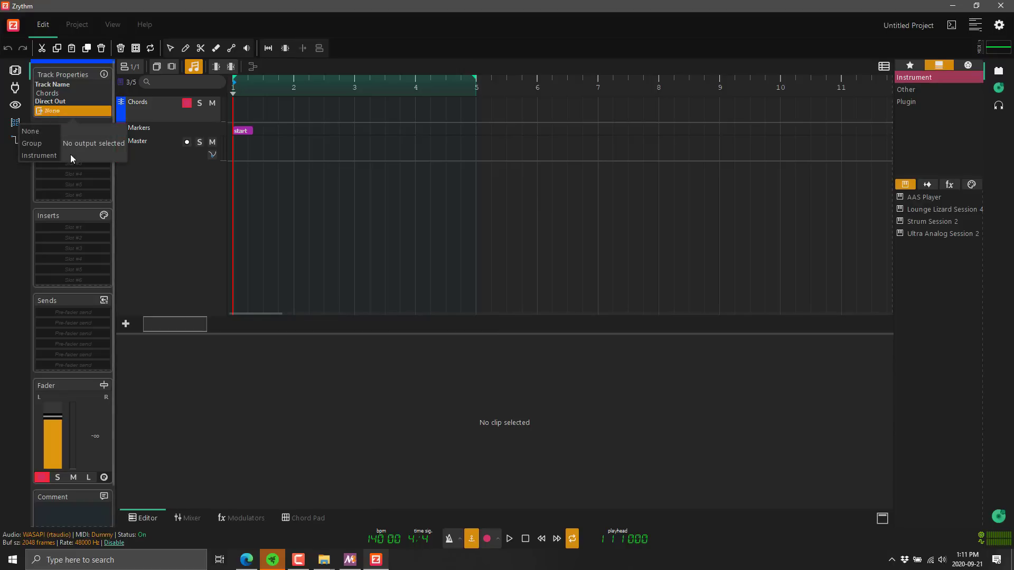
left_click(207, 218)
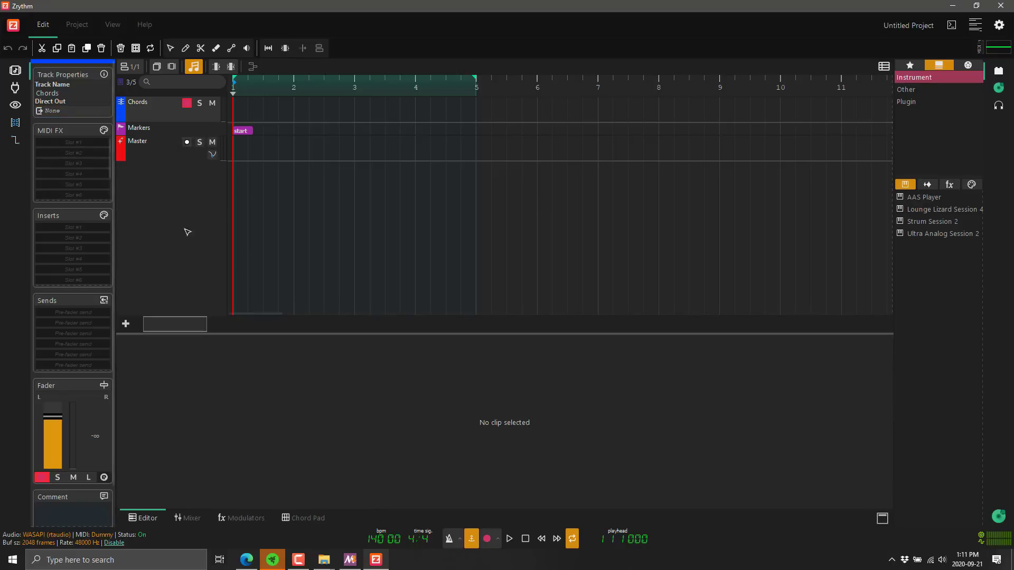
Step: Hide the Chords track from the tracklist
right_click(154, 109)
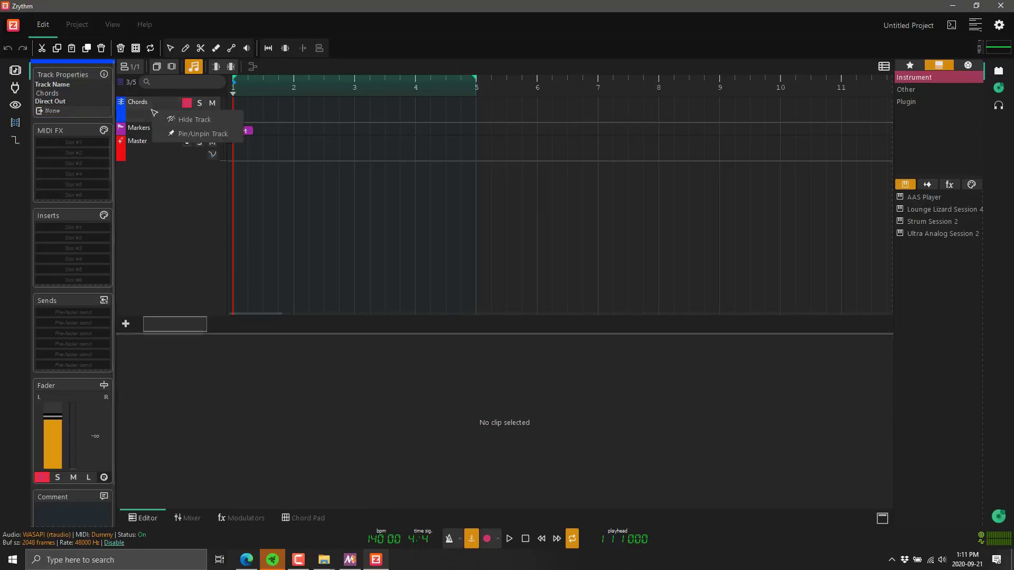
left_click(174, 117)
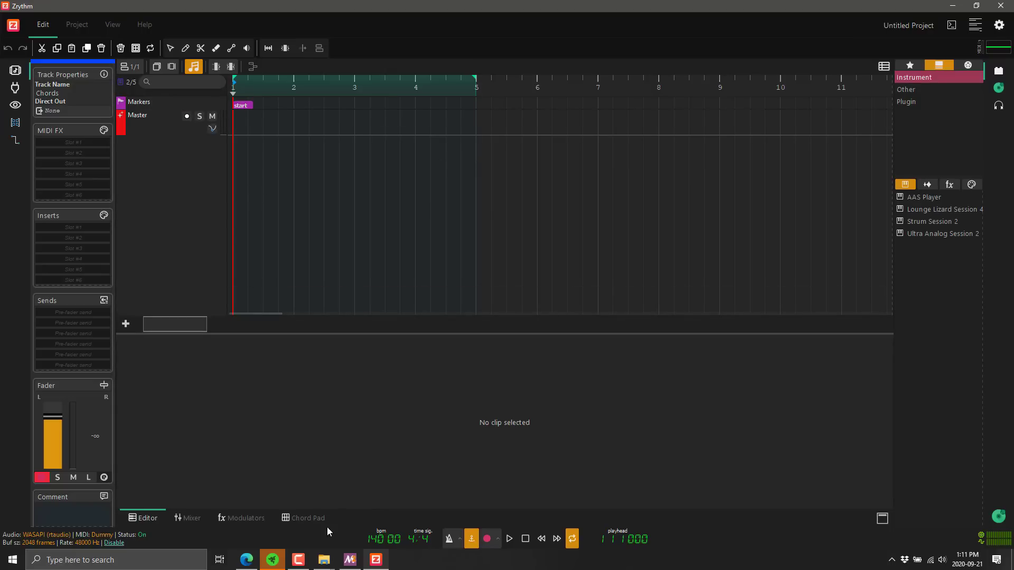
Step: View the track types that can be added to the tracklist, including the group track options, without adding one
right_click(189, 165)
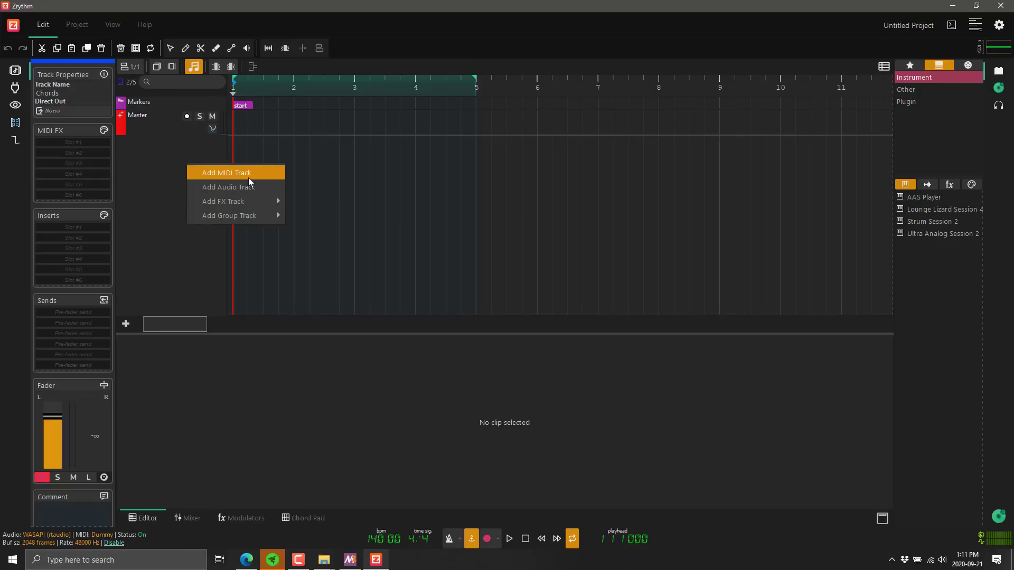
mouse_move(246, 199)
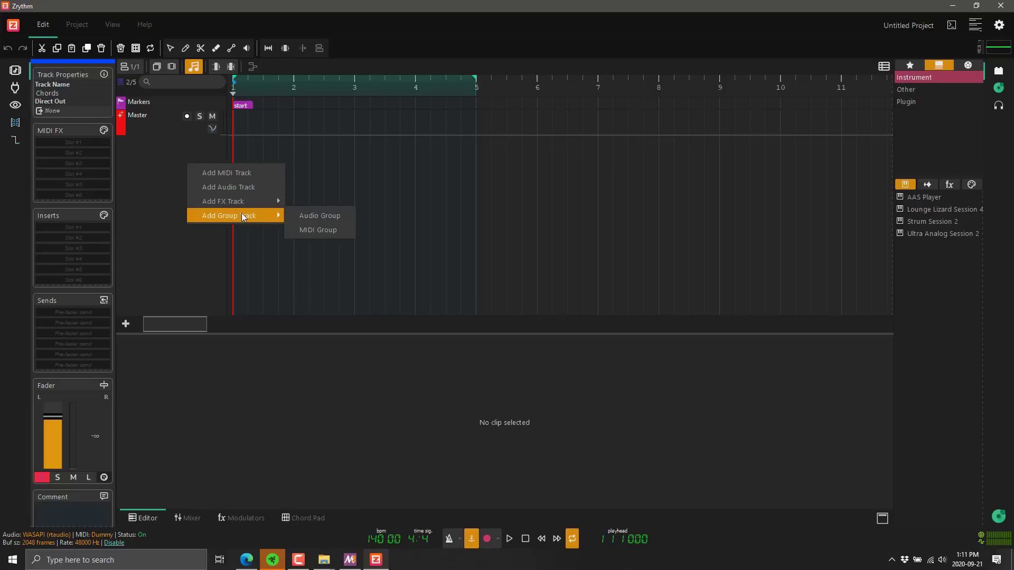
left_click(151, 160)
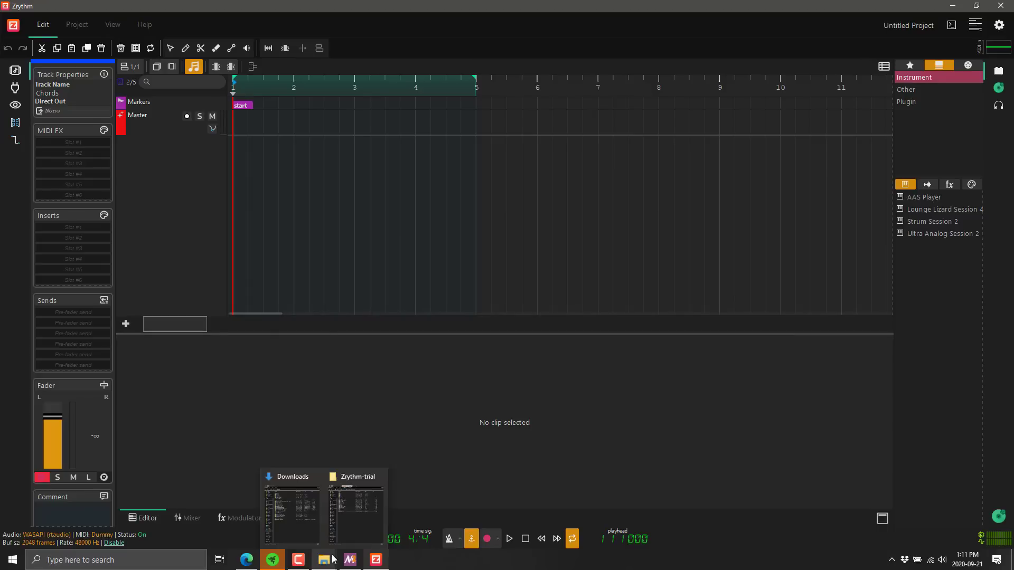
right_click(201, 170)
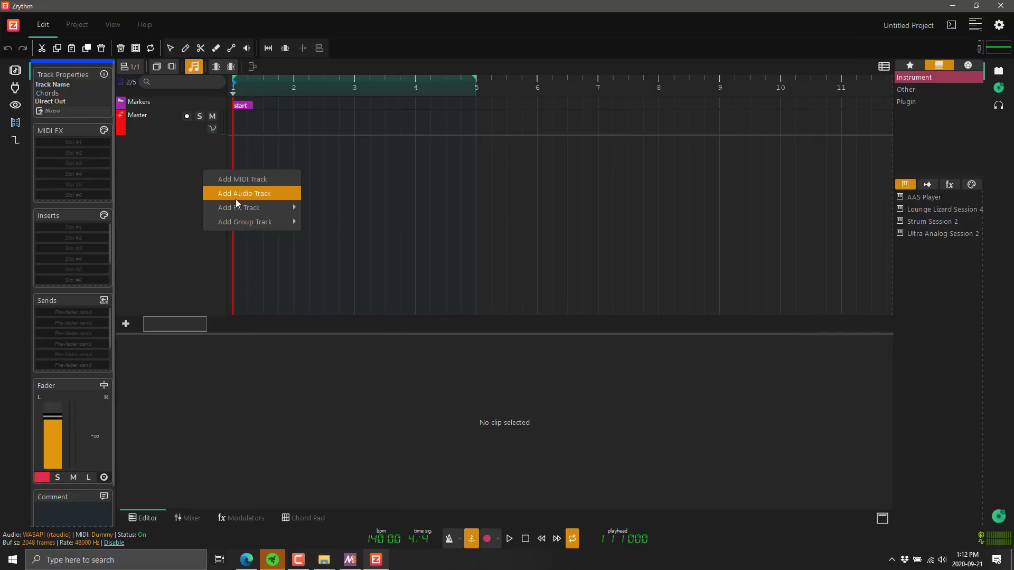
left_click(162, 223)
Step: Switch to File Explorer and open the Loops folder inside dopebeats, Soundtrack_Loops_Dope_Beats_WAV
mouse_move(324, 559)
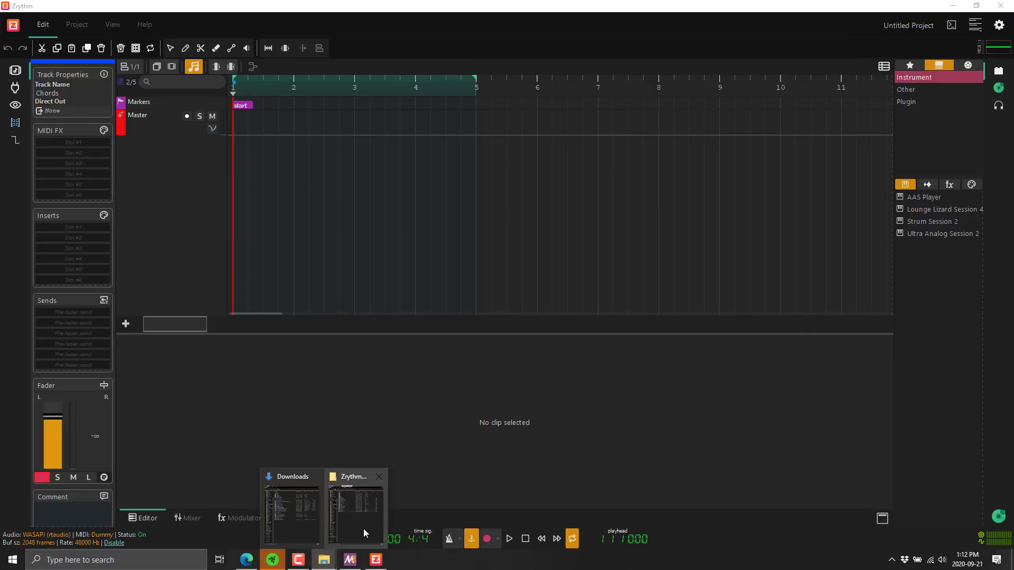
left_click(286, 521)
double_click(639, 100)
double_click(654, 74)
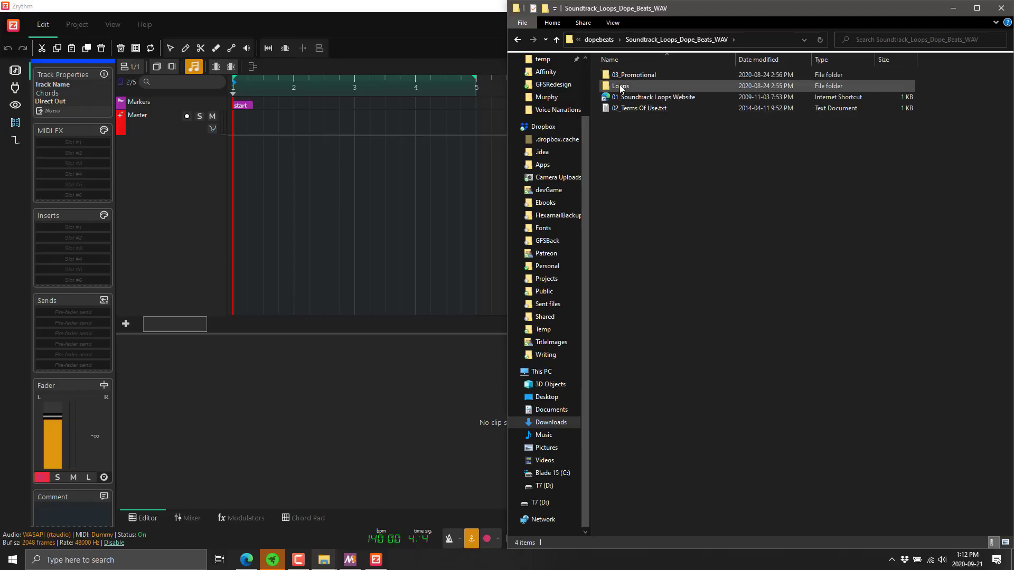
double_click(622, 87)
Step: Widen the file names and import SL_DopeBeats_120Bpm_48.wav into Zrythm as a new audio track below Master
scroll(708, 417, "down", 3)
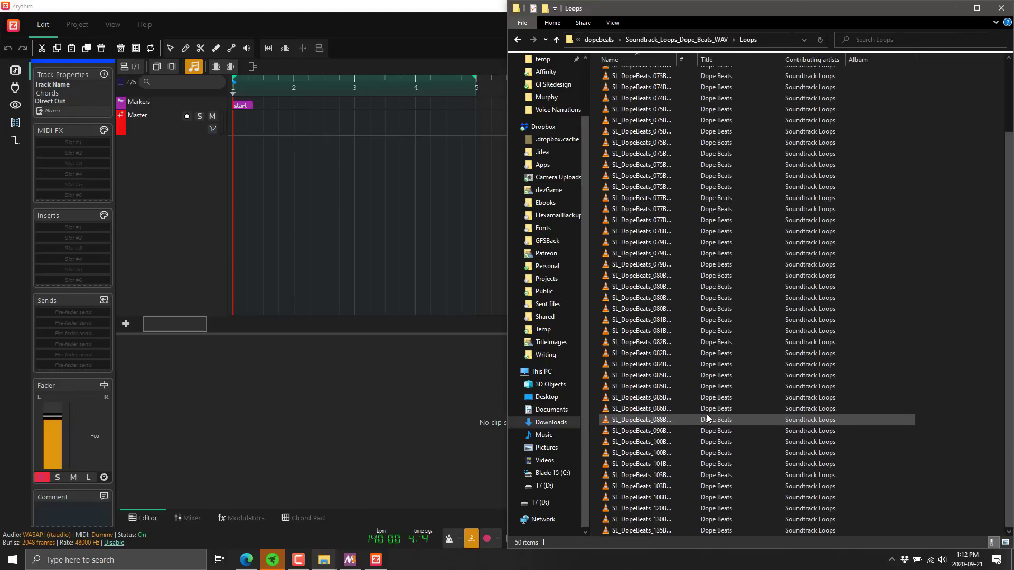
left_click_drag(678, 59, 770, 85)
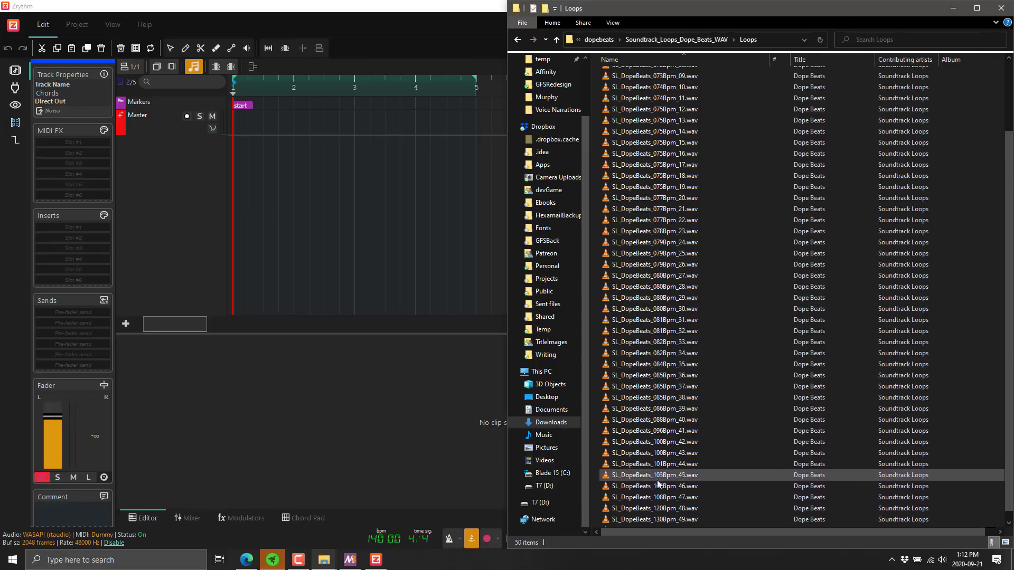
left_click_drag(656, 508, 178, 173)
double_click(377, 16)
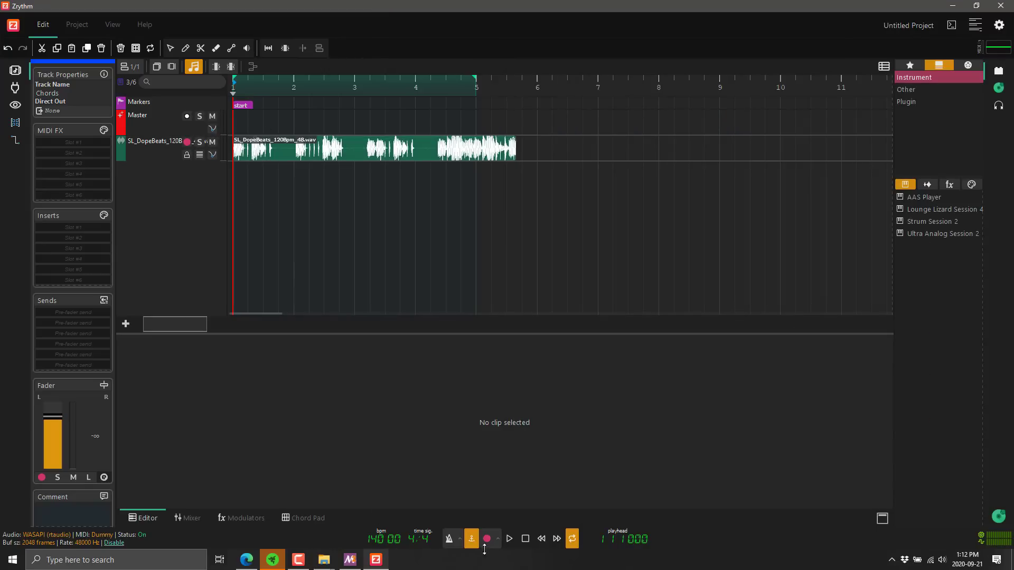
Step: Play the imported beat briefly, and extend the loop range to end at bar 6
left_click(511, 539)
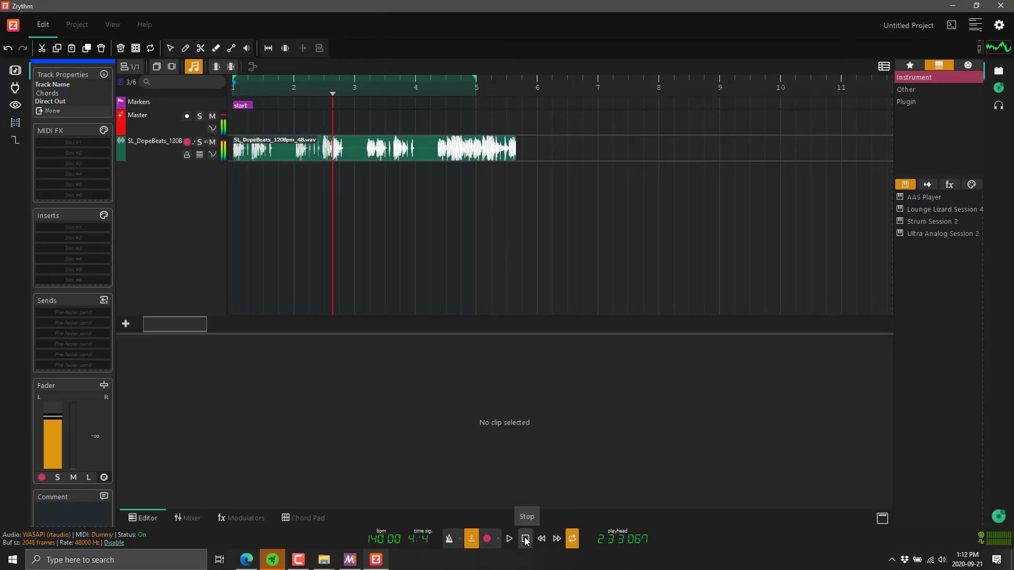
left_click(519, 536)
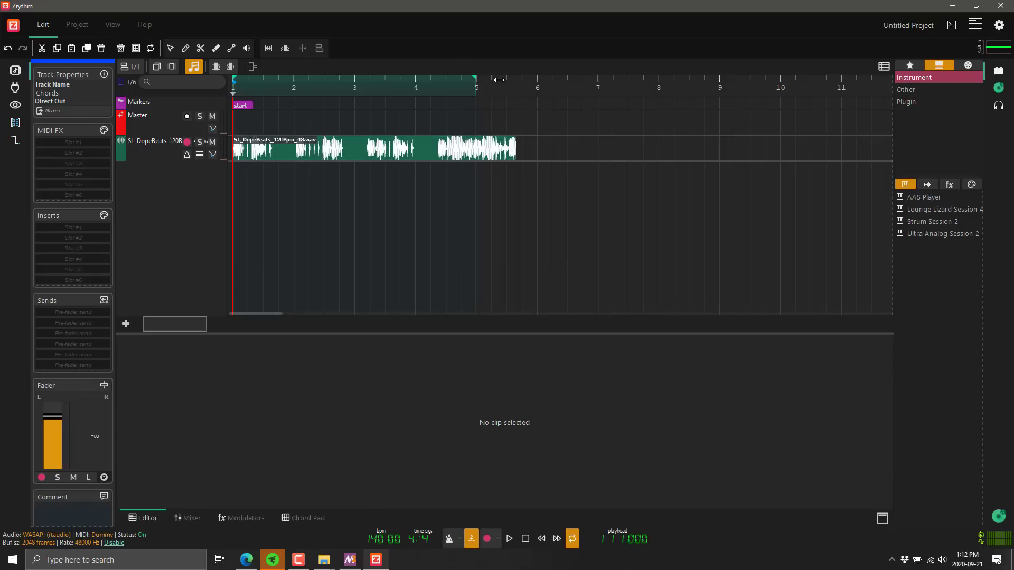
left_click_drag(496, 80, 513, 81)
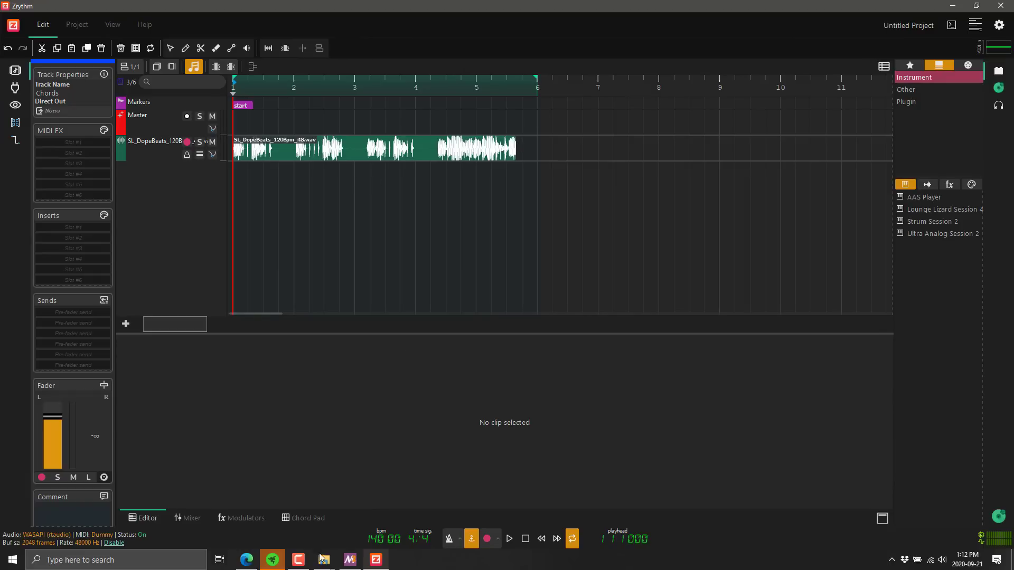
Step: Switch to File Explorer and open the Instrument Loops folder under soulvocals, Soundtrack_Loops_Soul_Vocals_WAV, WAV
mouse_move(332, 560)
mouse_move(344, 538)
left_click(304, 534)
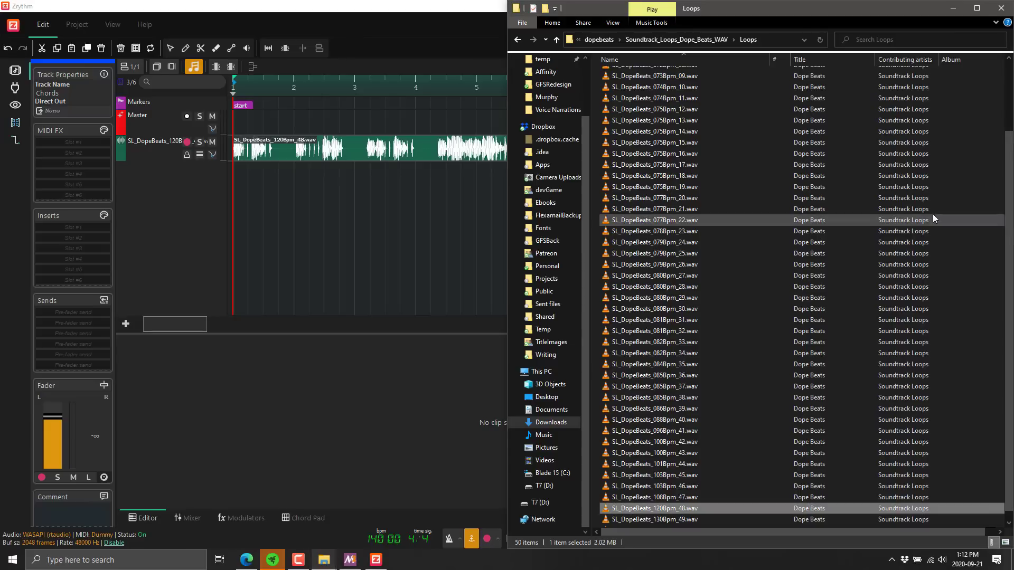
key("BackSpace")
key("BackSpace")
key("BackSpace")
double_click(632, 99)
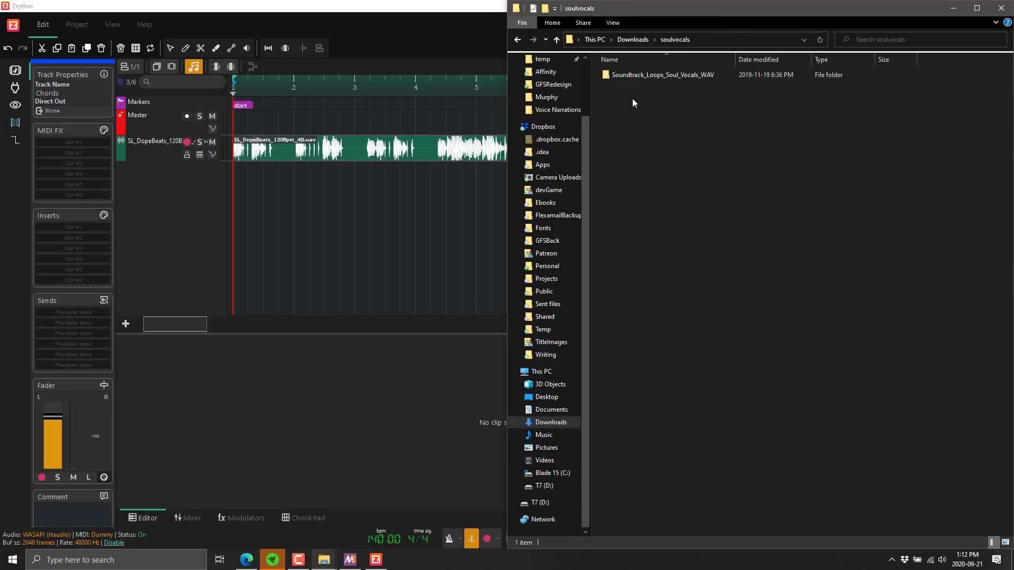
double_click(642, 74)
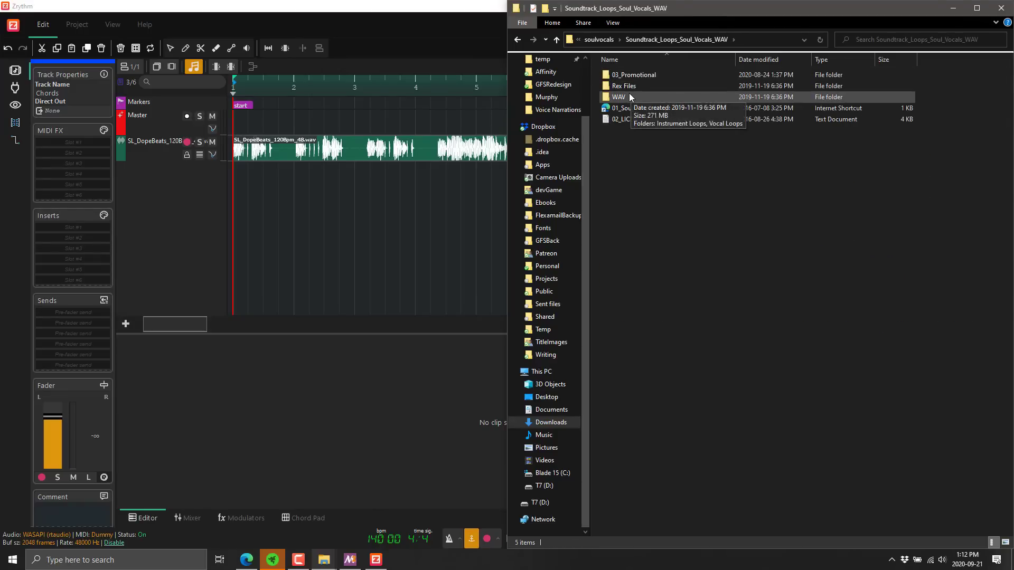
double_click(630, 96)
double_click(652, 75)
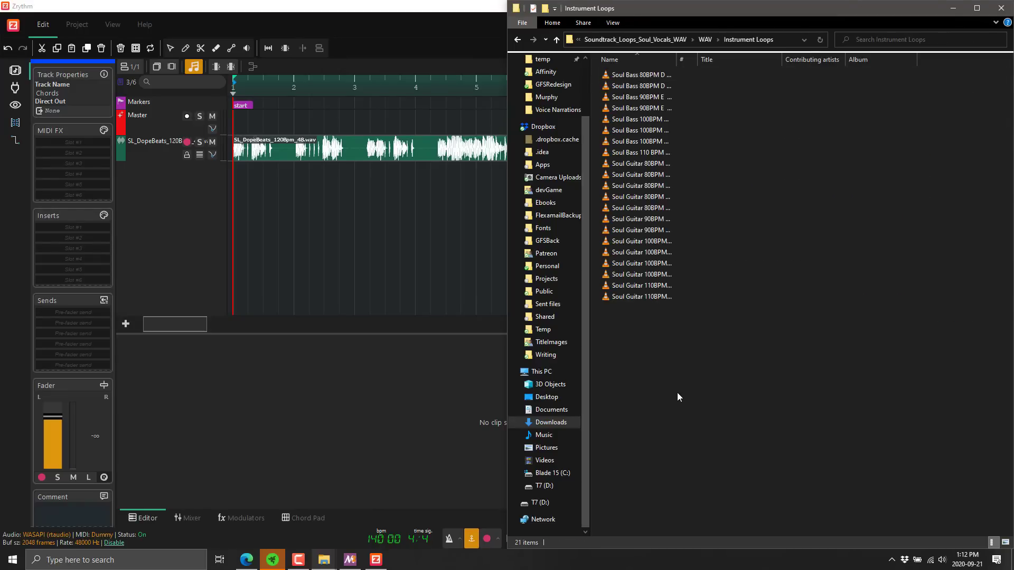
Step: Import Soul Guitar 110BPM B 01.wav into Zrythm as a new audio track below the beat track
left_click(636, 288)
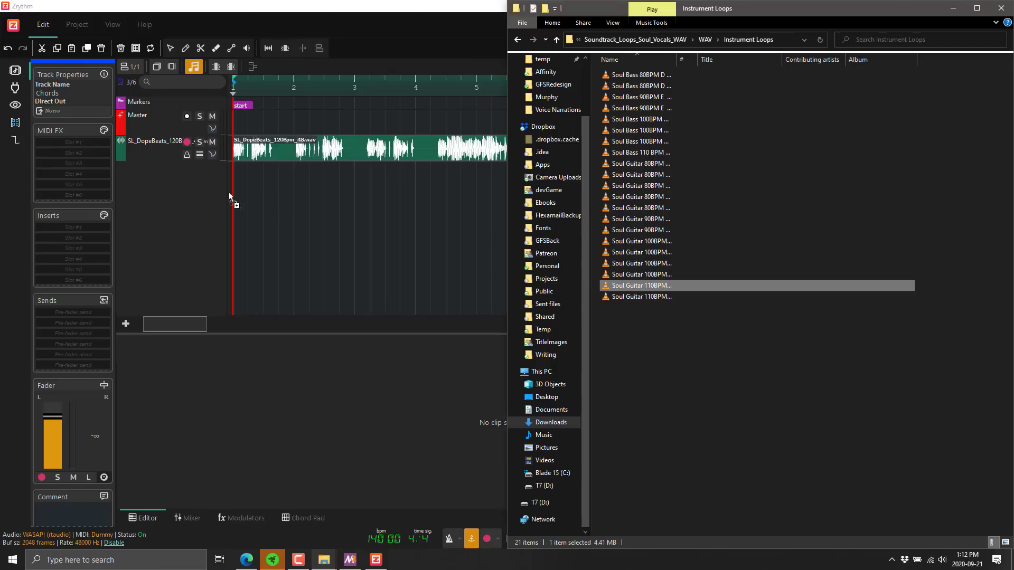
left_click_drag(155, 182, 155, 182)
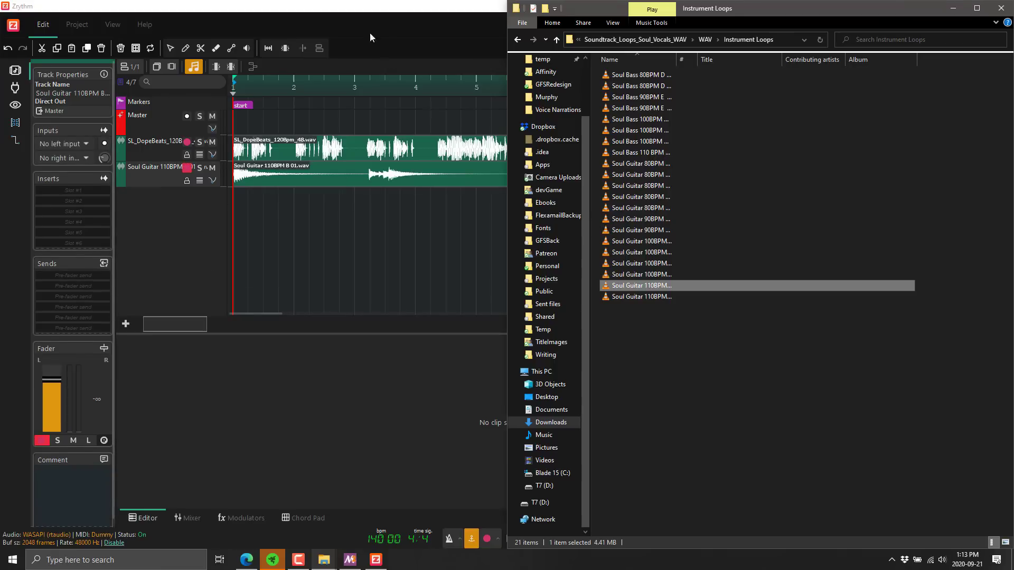
double_click(395, 6)
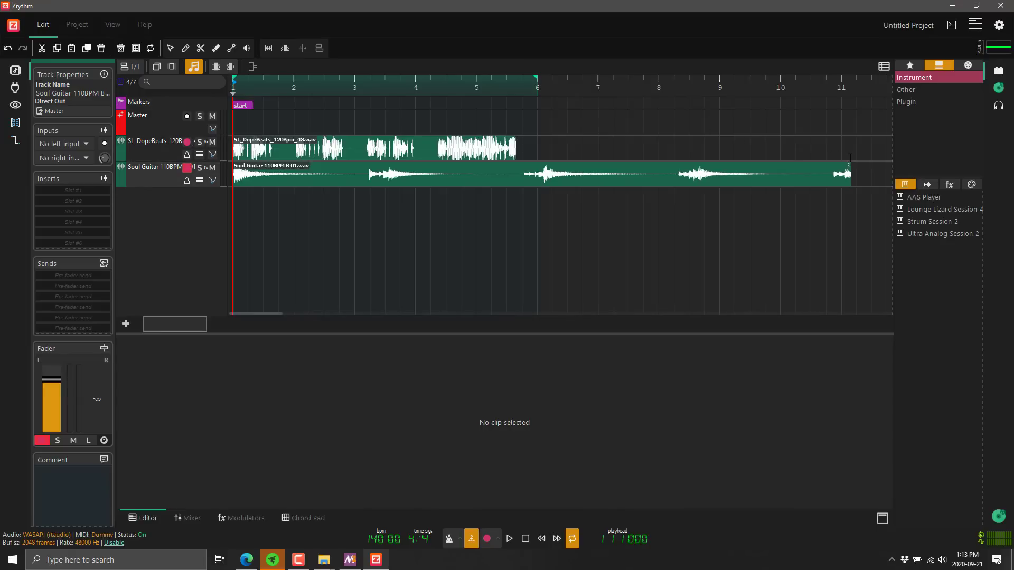
Step: Trim the guitar and beat clips so both end at bar 5, and play them together briefly
left_click_drag(848, 173, 476, 176)
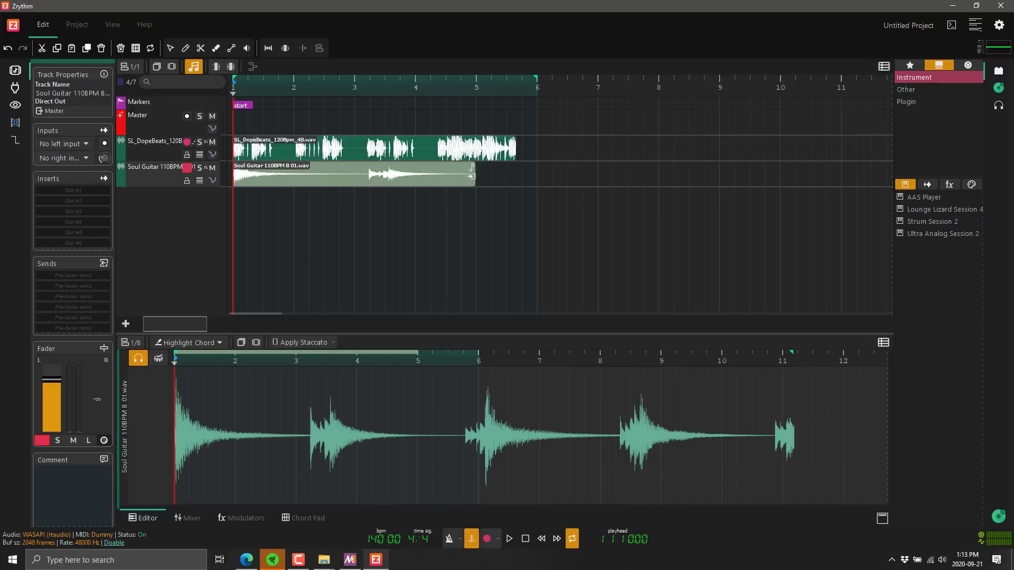
left_click_drag(516, 148, 475, 150)
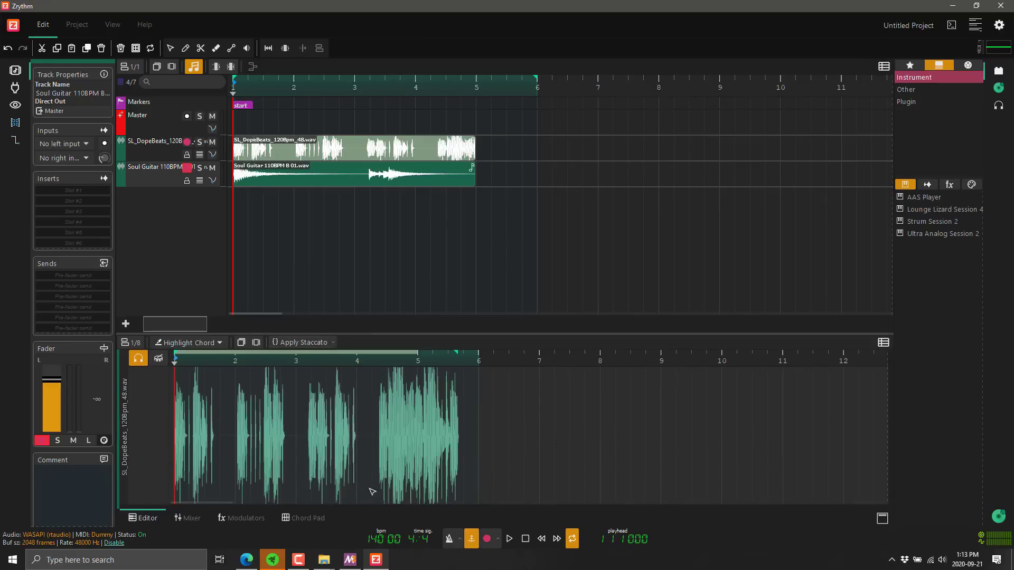
left_click(511, 539)
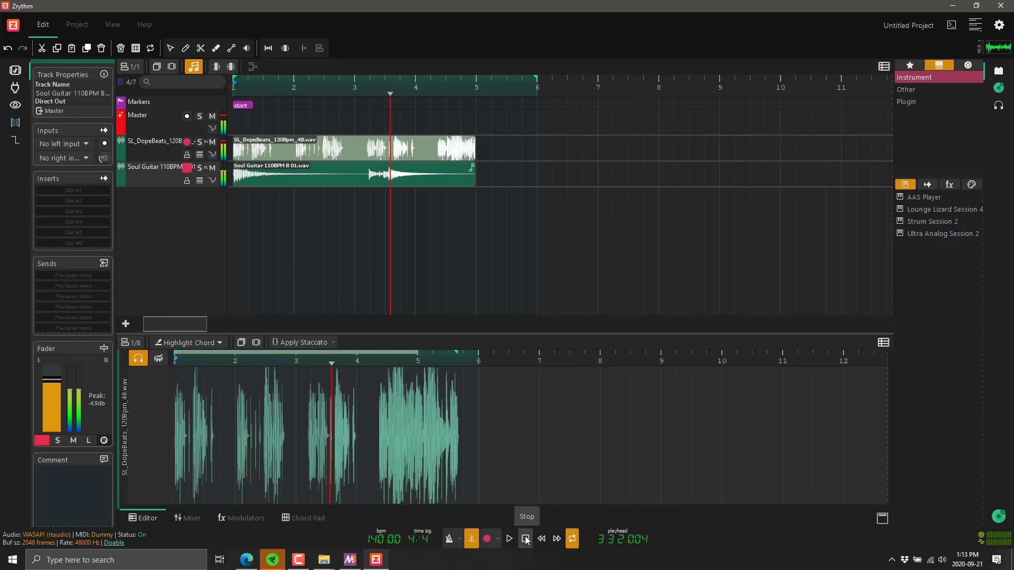
left_click(526, 539)
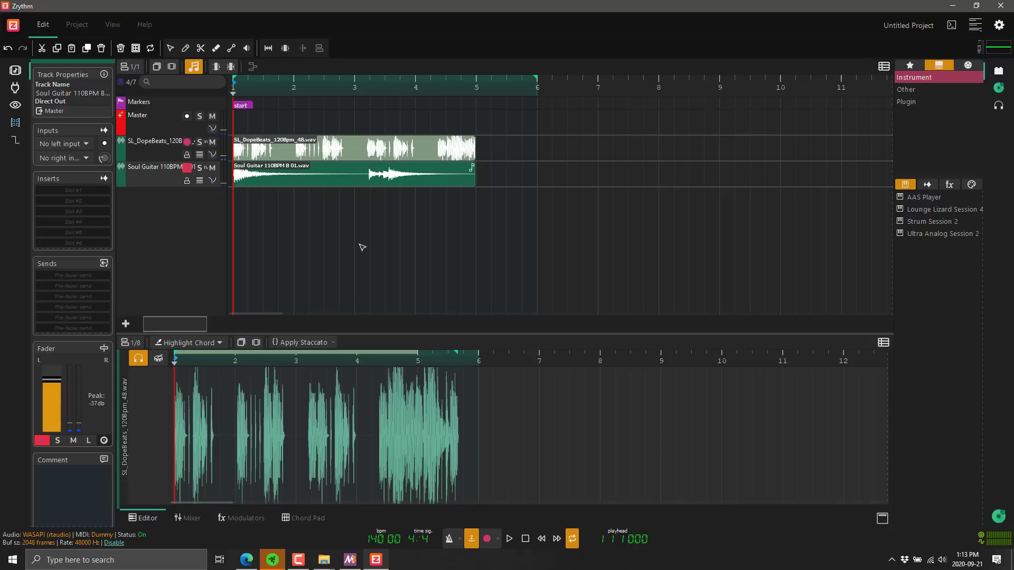
Step: Enable the metronome and play the two tracks briefly with it
left_click(449, 539)
left_click(510, 539)
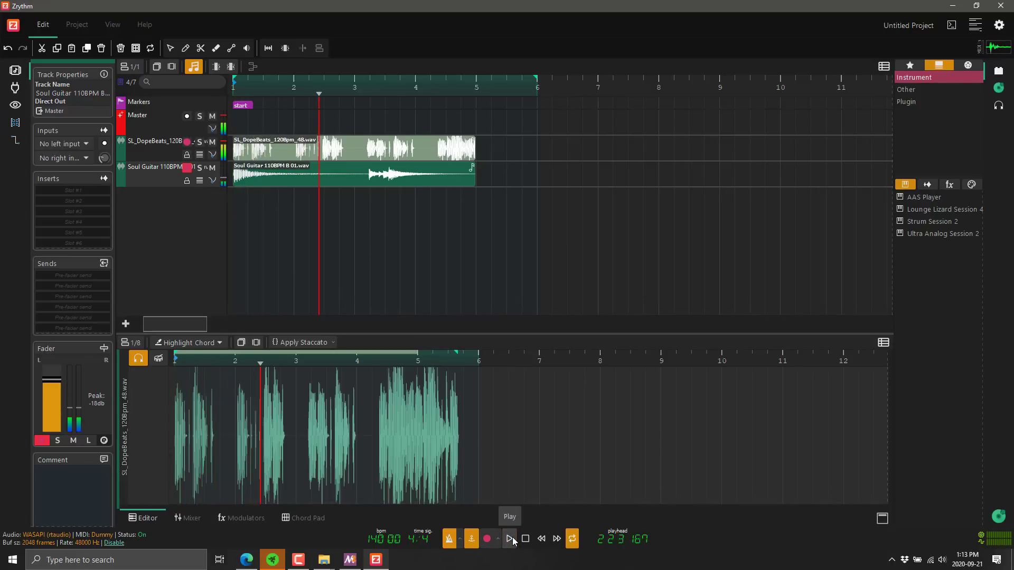
left_click(524, 539)
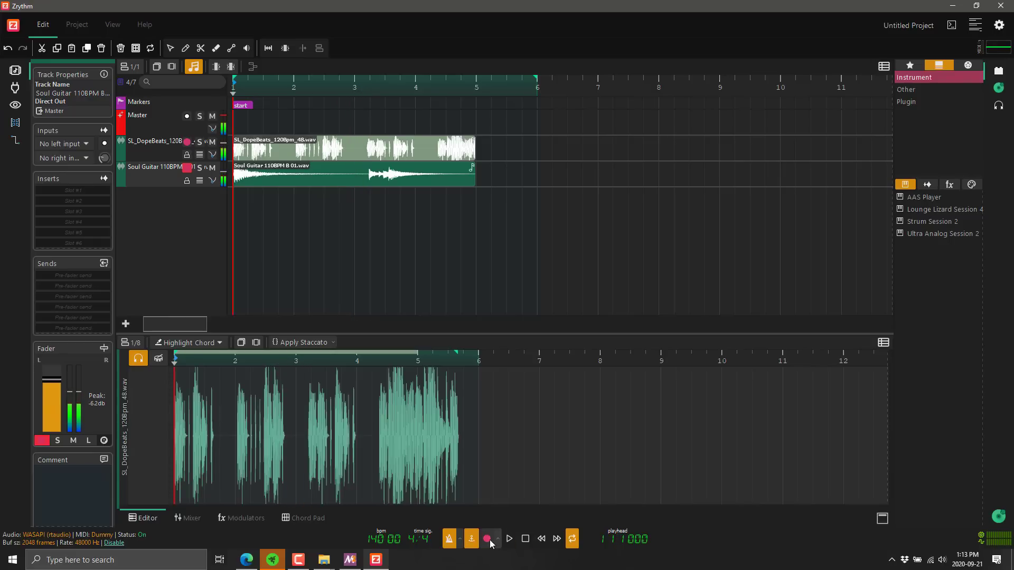
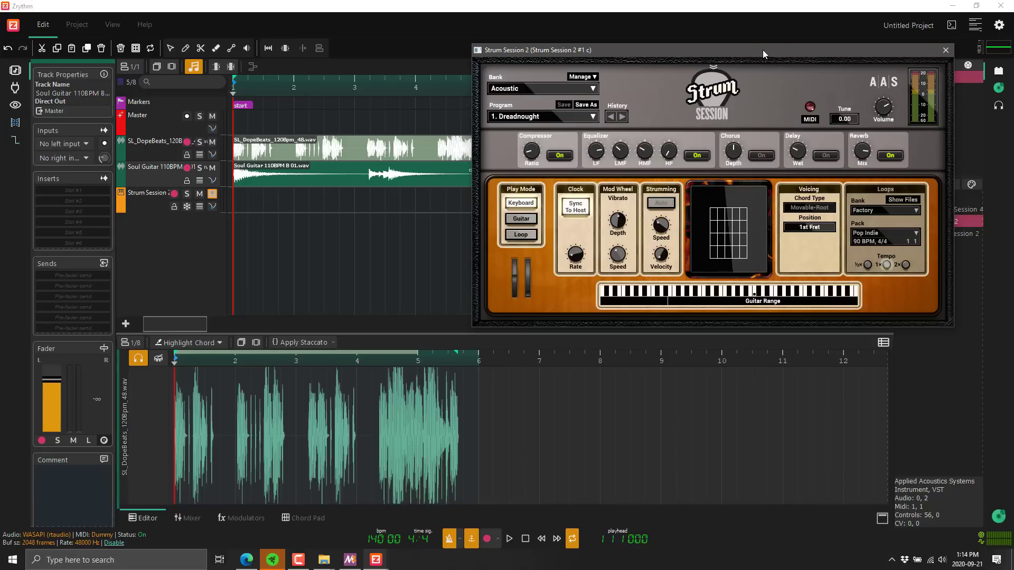
Step: Move the Strum Session 2 plugin window off the clips and create a MIDI region on its track from bar 1 to bar 5
left_click_drag(762, 50, 816, 64)
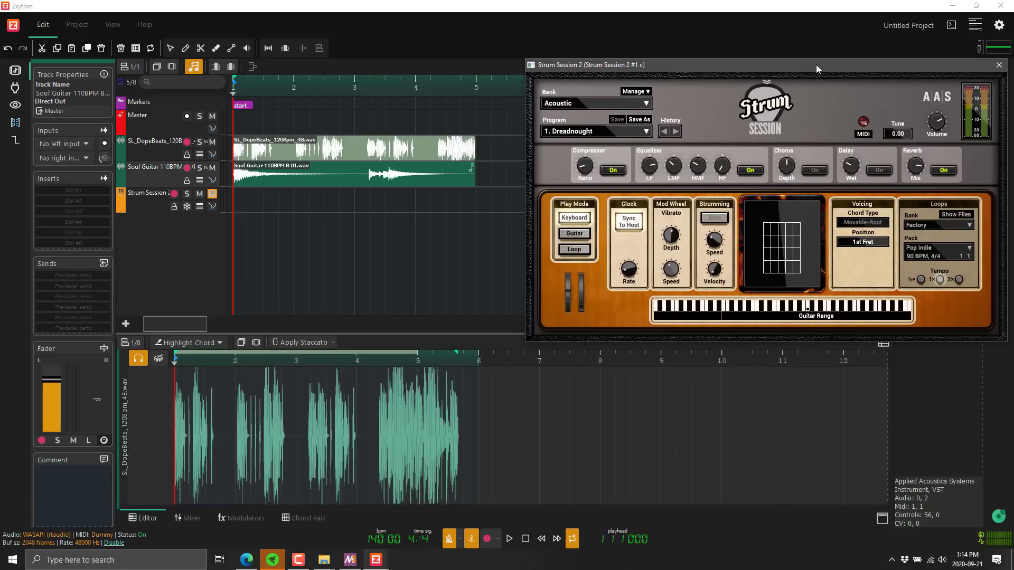
left_click(239, 202)
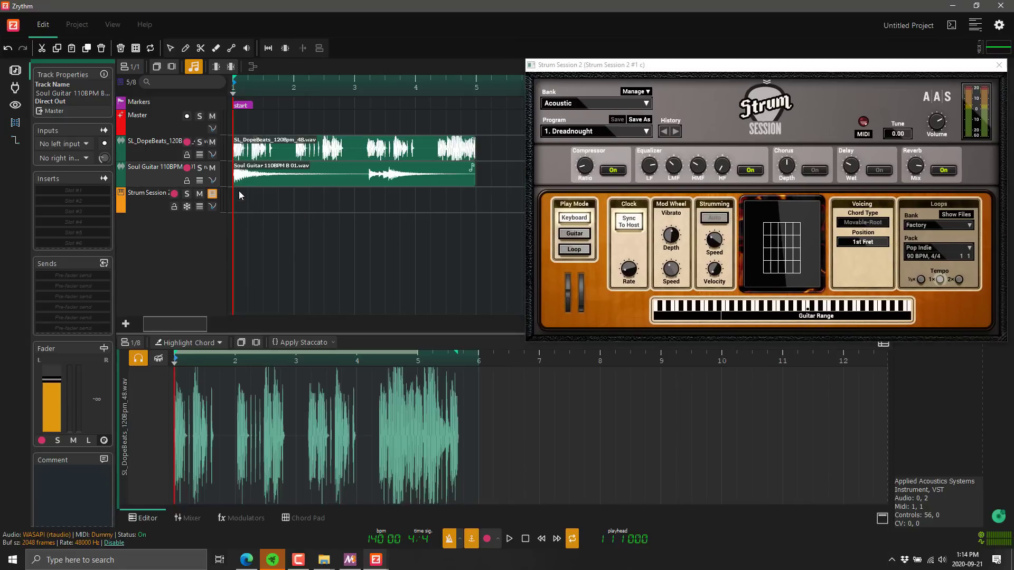
double_click(239, 197)
left_click_drag(289, 197, 466, 199)
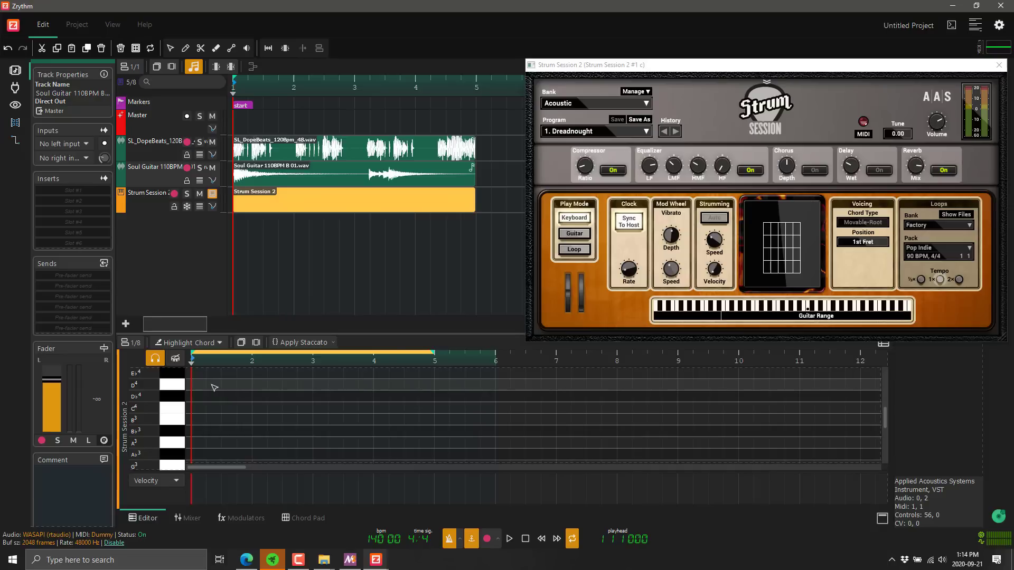
Step: Draw a C4 note across bar 1 in the region's piano roll, followed by overlapping B3, B♭3 and B3 notes to just past bar 3
left_click(203, 411)
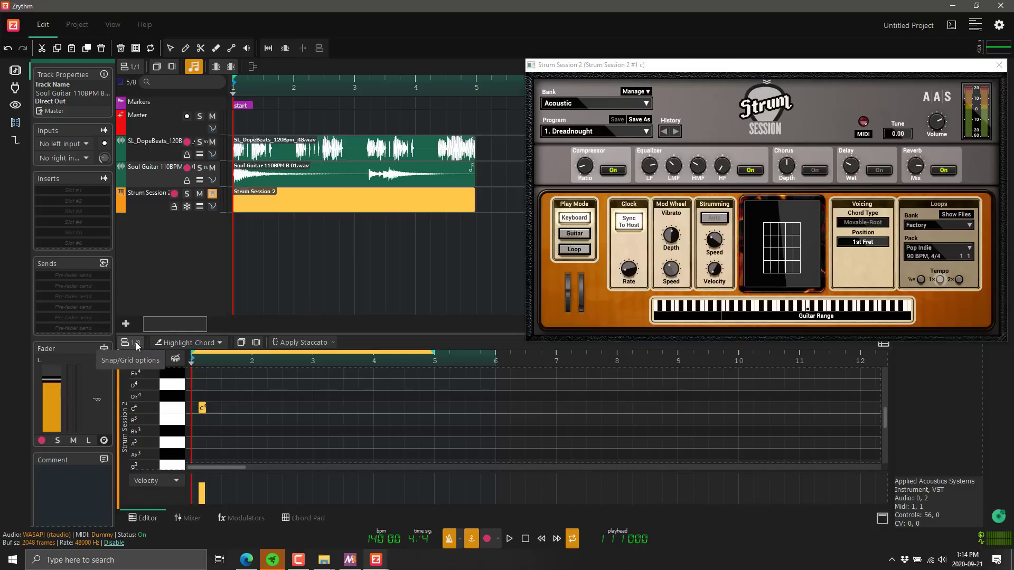
left_click_drag(201, 408, 253, 410)
left_click(233, 420)
left_click_drag(233, 419, 320, 419)
left_click(271, 432)
left_click(300, 419)
Step: Add a C4 note about one bar long just after bar 3 and an A3 note about three beats long at bar 4
left_click(322, 408)
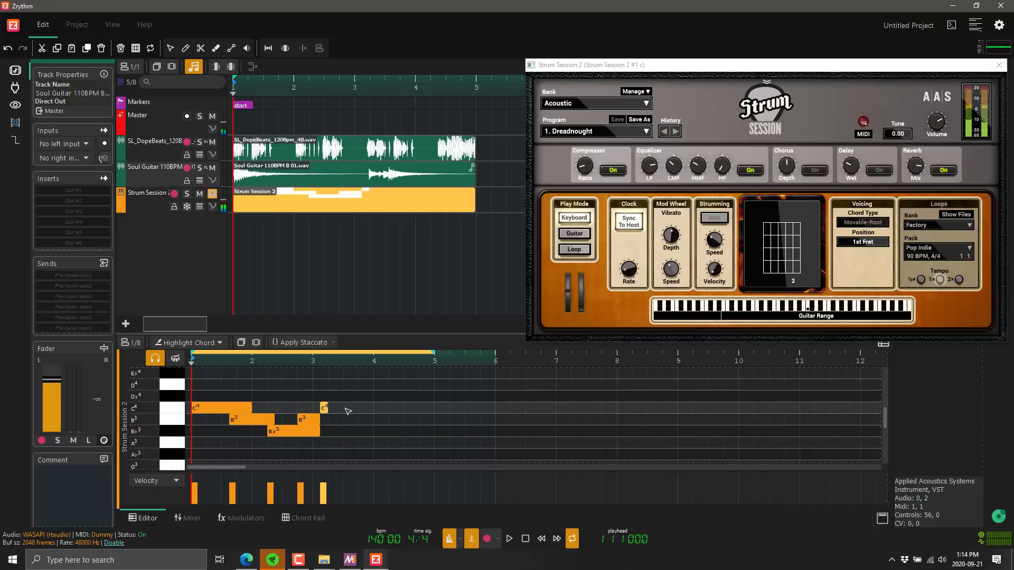
left_click_drag(327, 409, 382, 413)
left_click(376, 442)
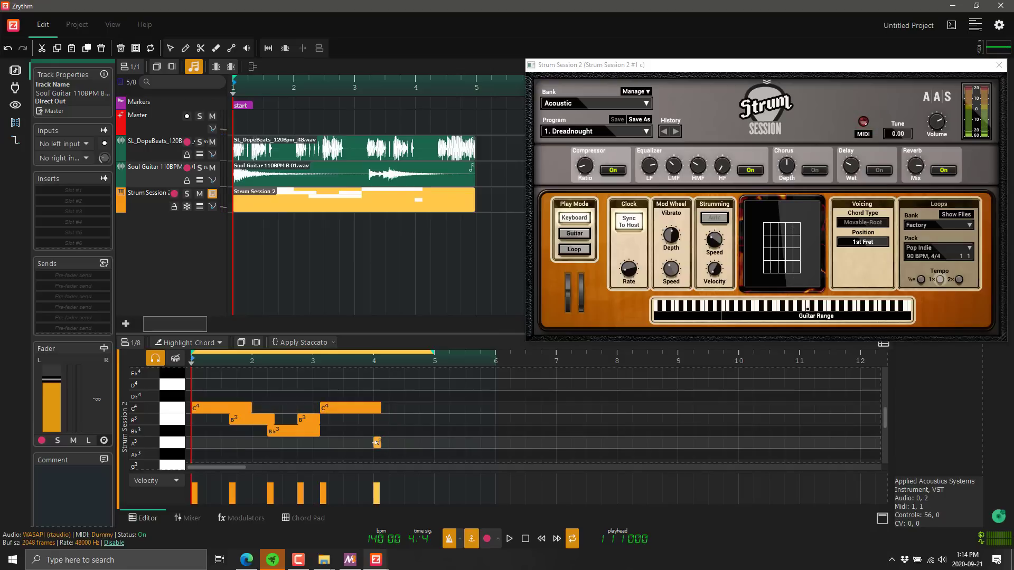
left_click_drag(378, 442, 419, 443)
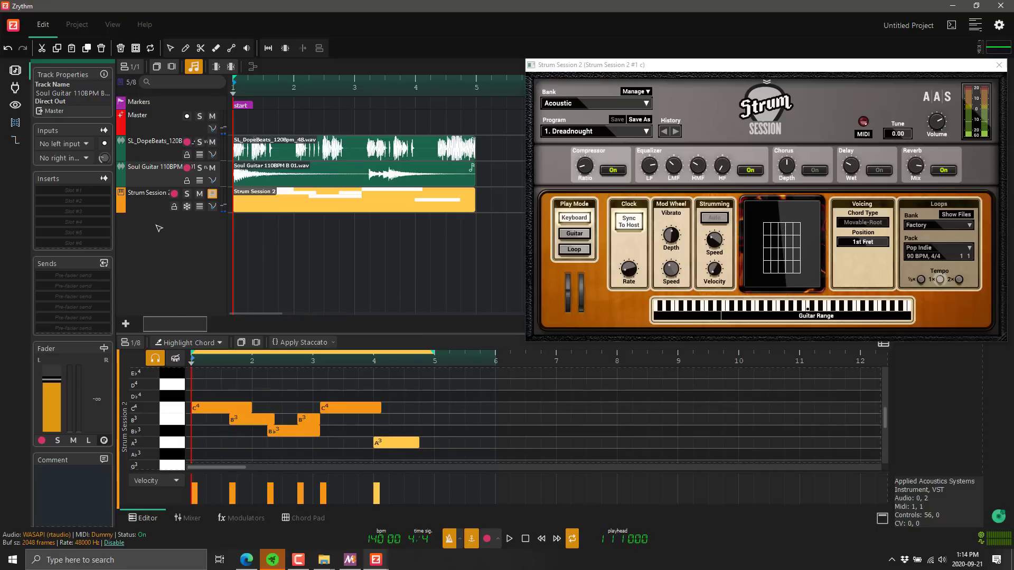
Step: Solo the Strum Session 2 track and start playback of its melody
left_click(187, 194)
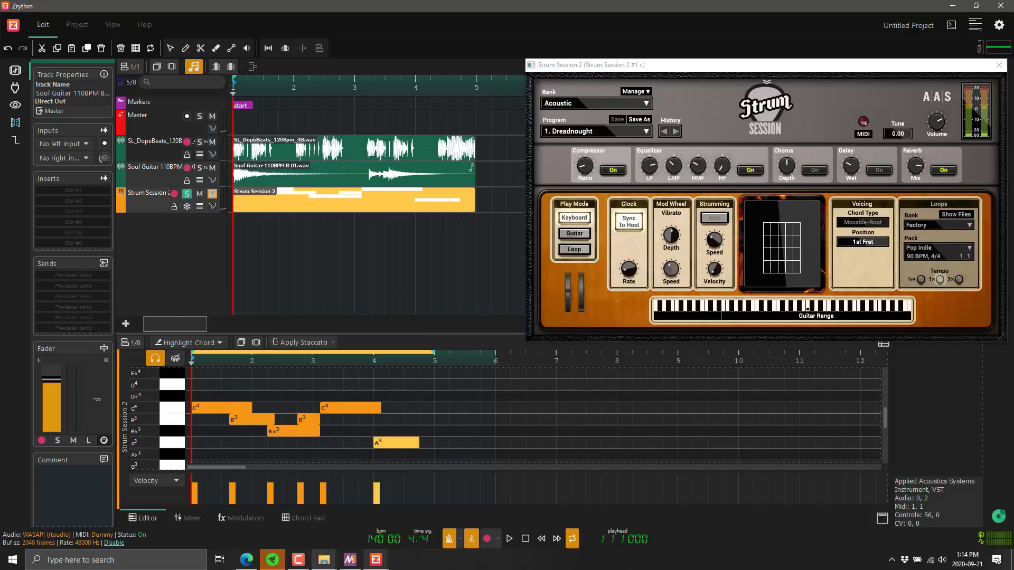
left_click(510, 539)
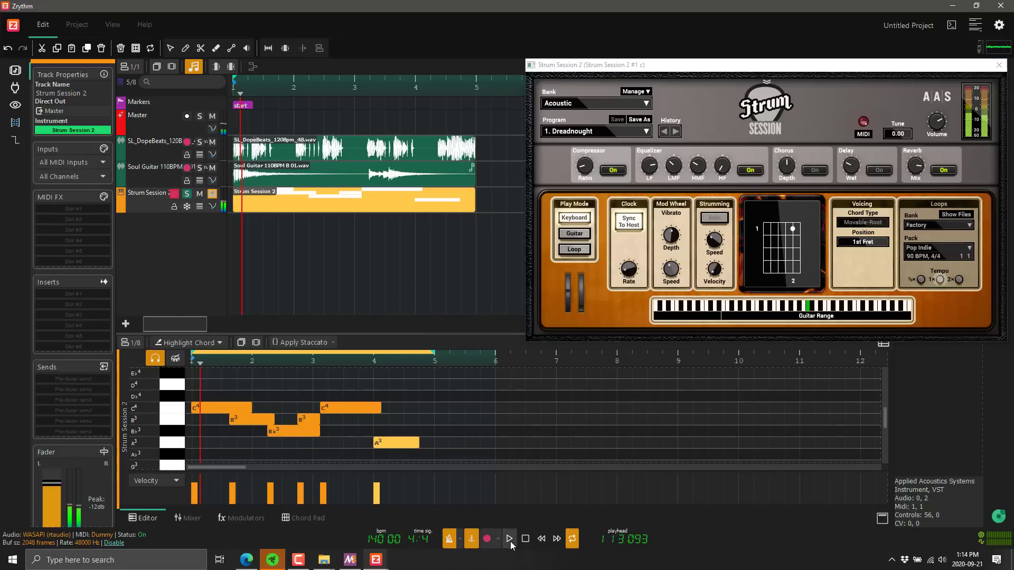
Step: Turn off the metronome and stop the melody's playback
left_click(449, 539)
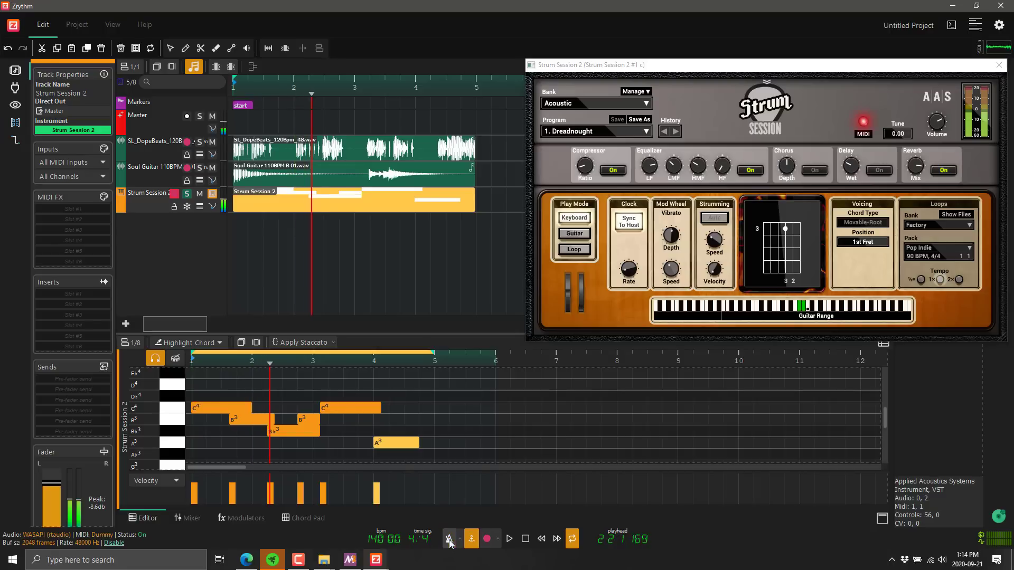
left_click(528, 539)
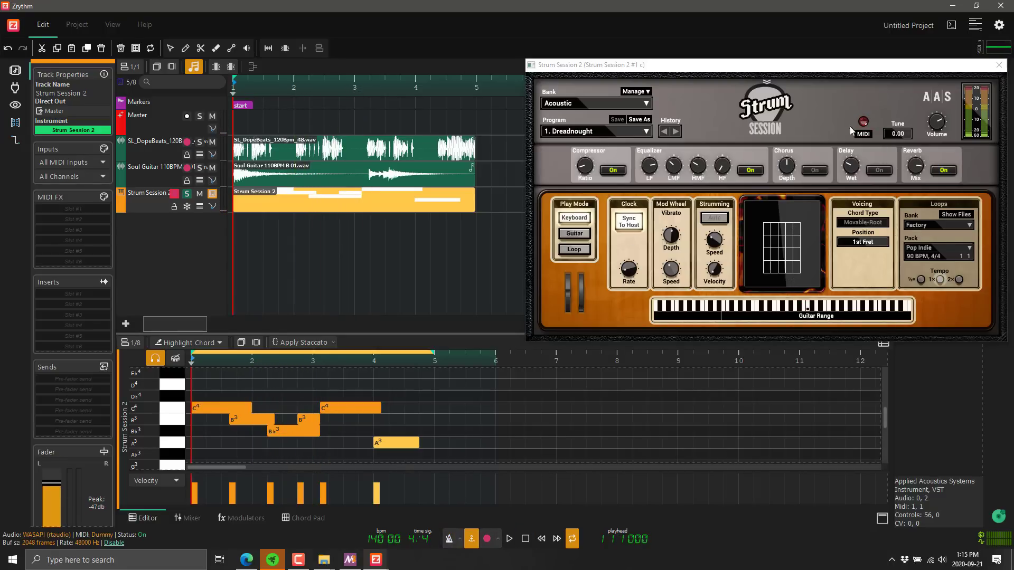
Step: Audition Strum Session 2 with its reverb mix set to about 27.4 %, playing back the start of the melody
left_click(752, 316)
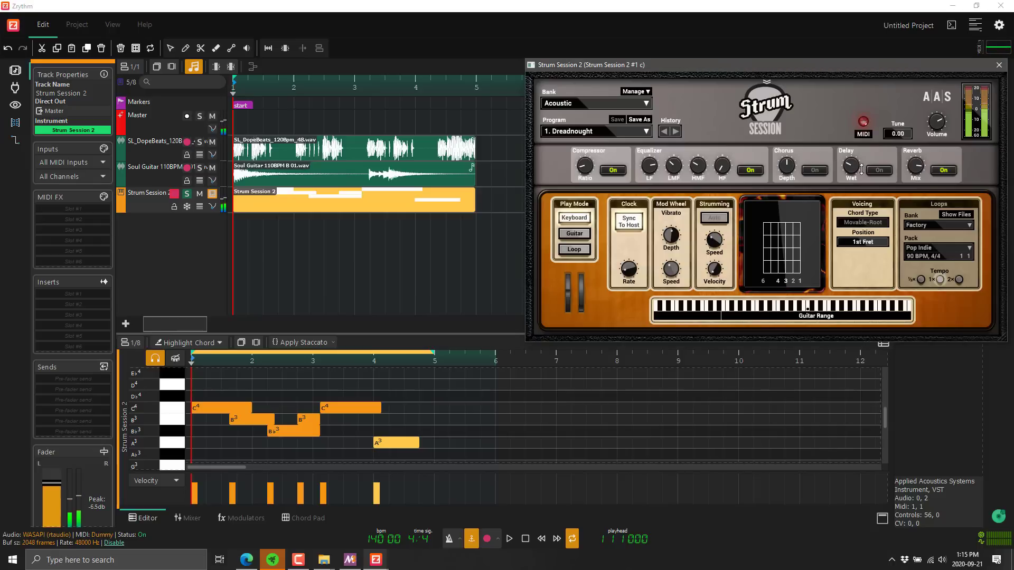
left_click_drag(919, 165, 919, 176)
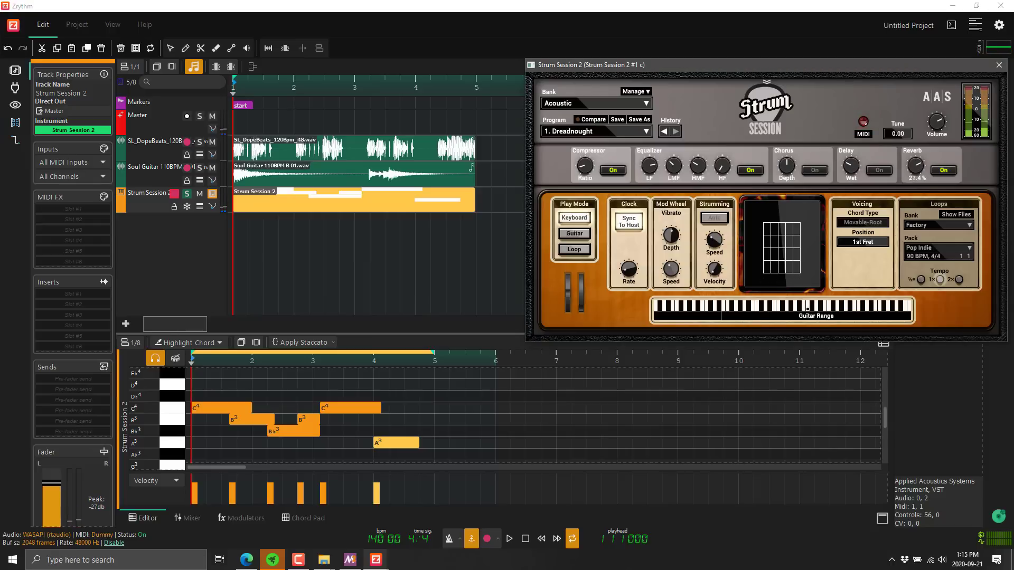
mouse_move(851, 165)
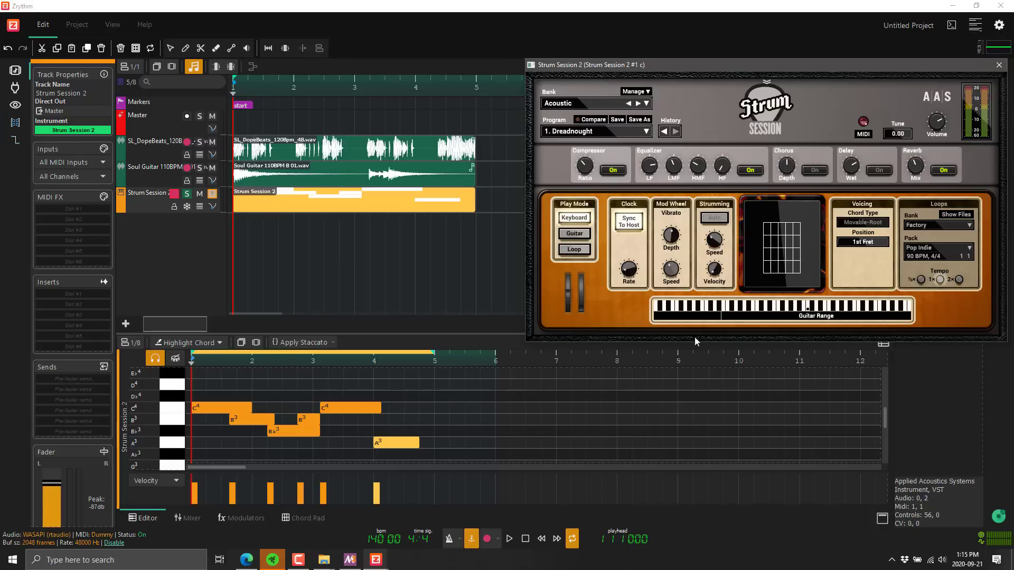
left_click(509, 539)
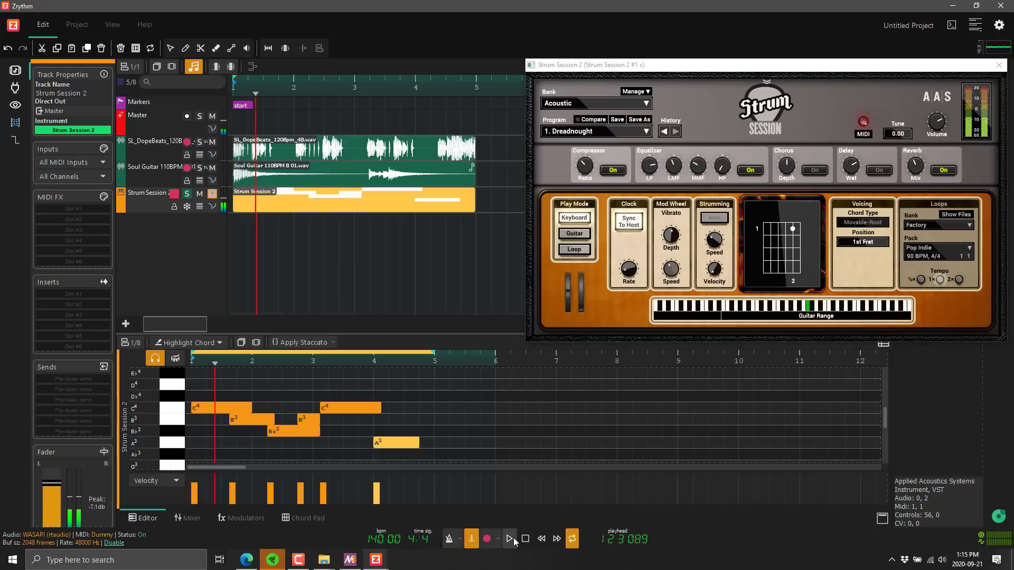
left_click(526, 538)
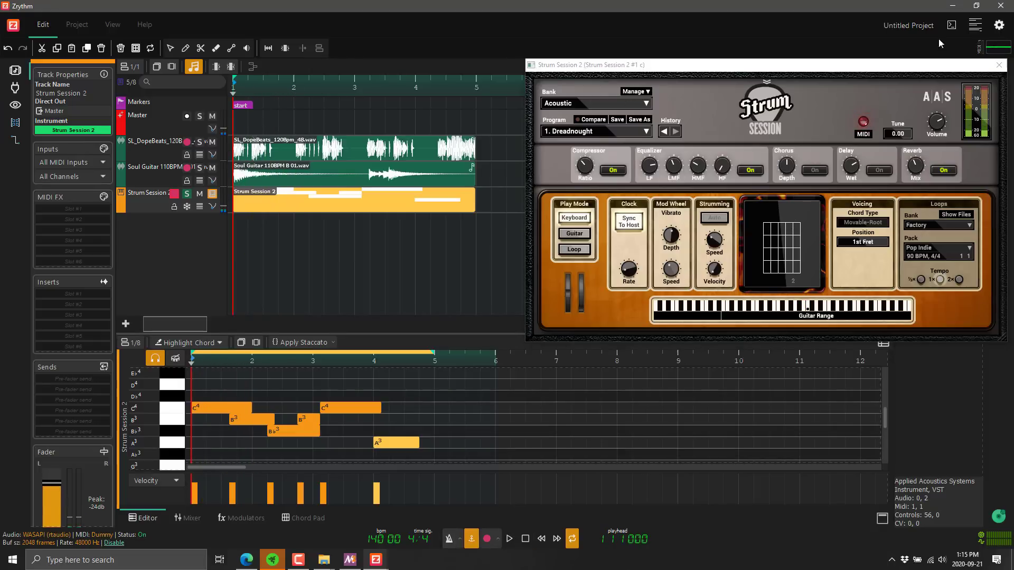
Step: Close the Strum Session 2 plugin window, reopen it from its track and close it again
left_click(998, 64)
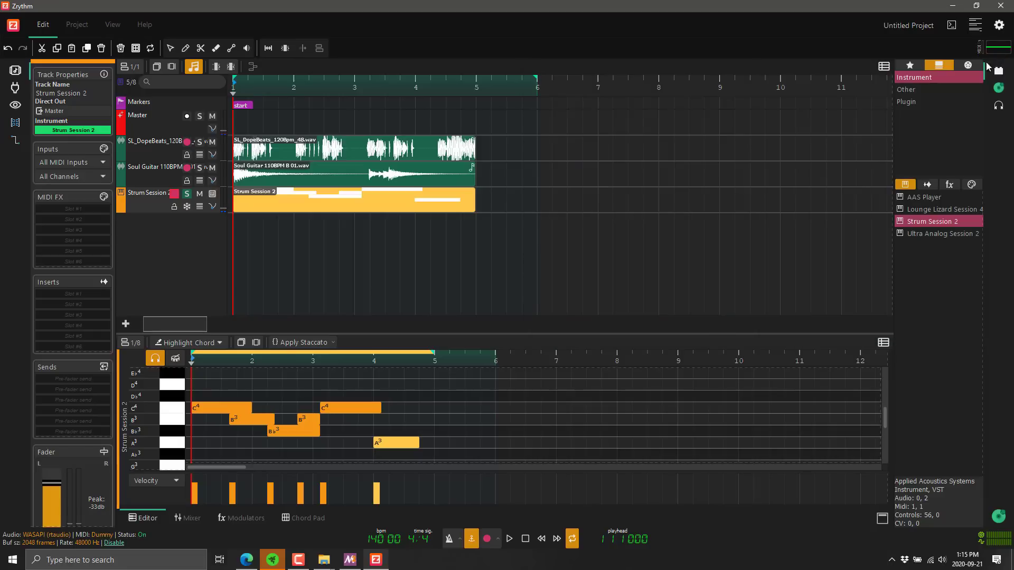
left_click(213, 194)
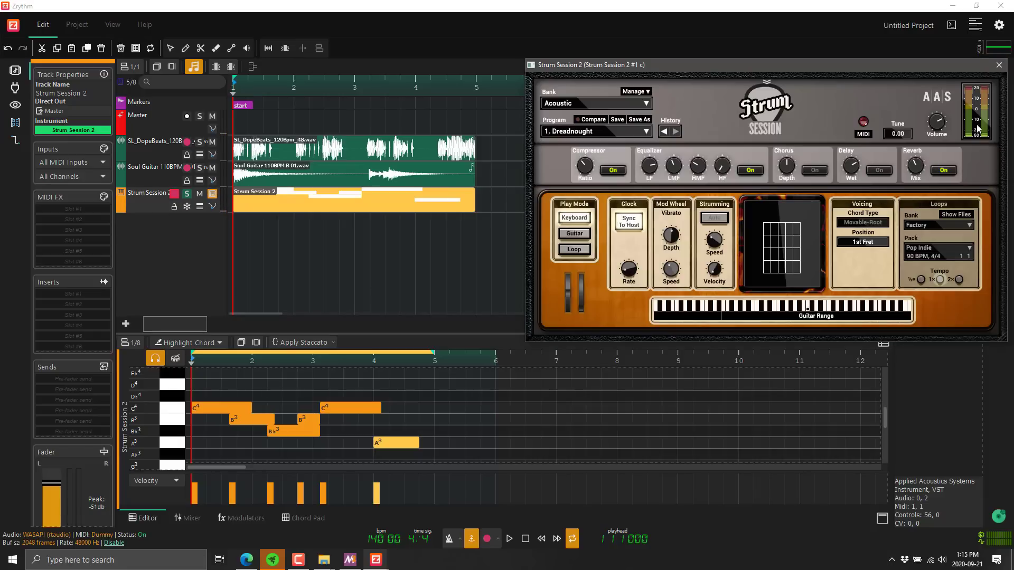
left_click(998, 65)
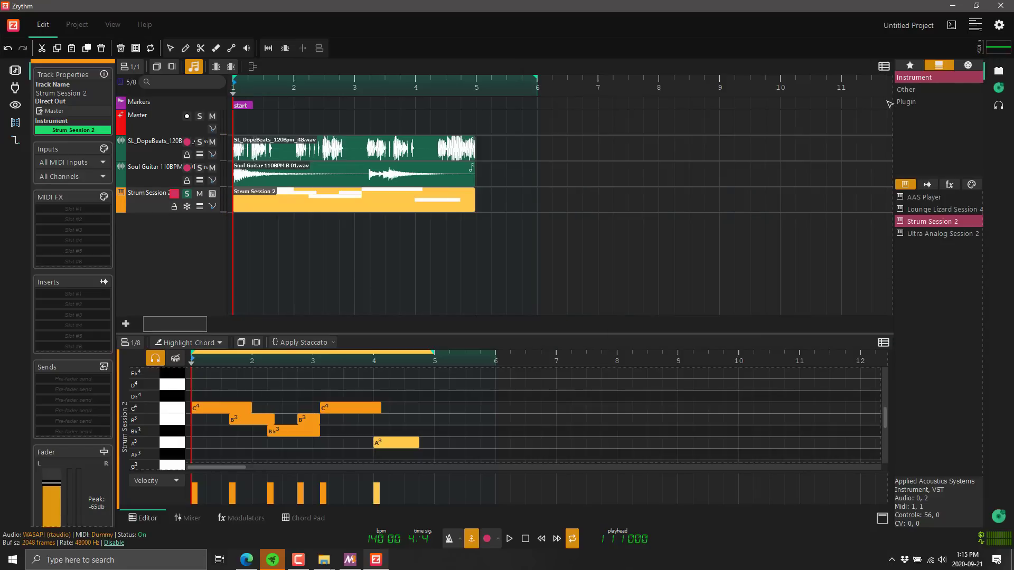
Step: Look at the MIDI backend choices in the preferences, keep Dummy and close the preferences
left_click(999, 25)
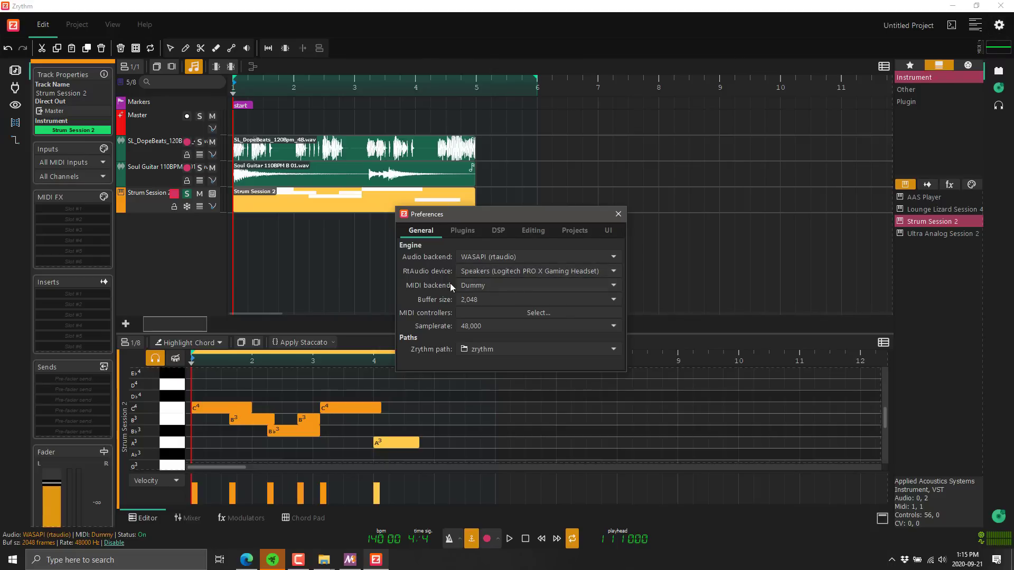
left_click(484, 286)
left_click(502, 222)
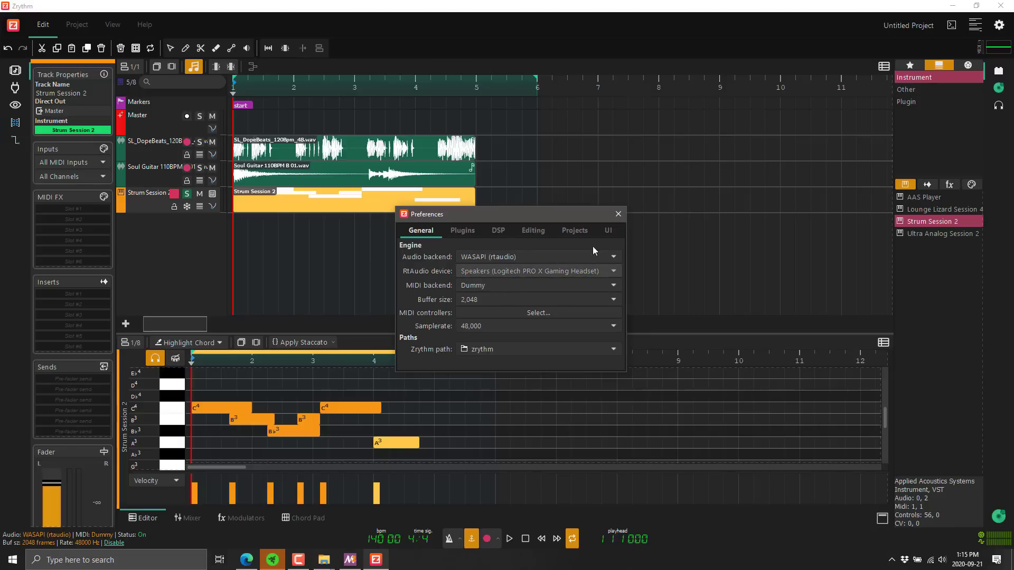
left_click(616, 215)
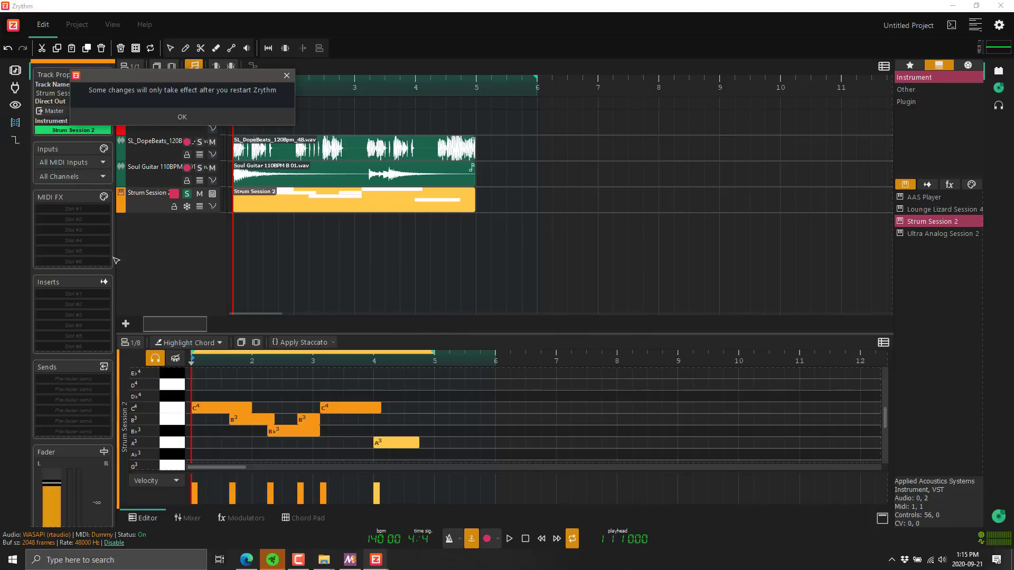
left_click(187, 117)
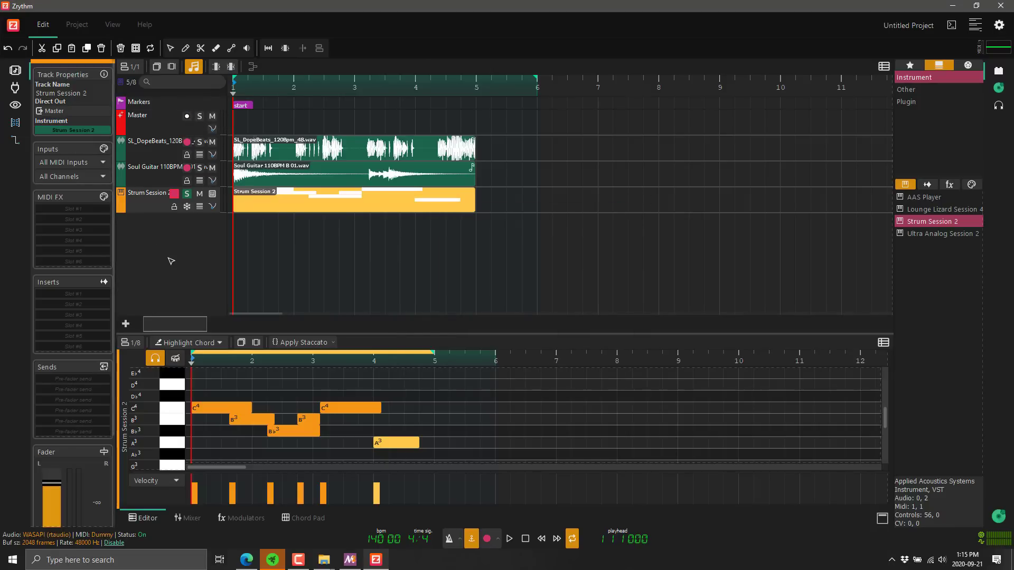
Step: Add a MIDI FX track below Strum Session 2 and inspect the MIDI FX slots of the Strum Session 2 track
right_click(199, 216)
mouse_move(237, 252)
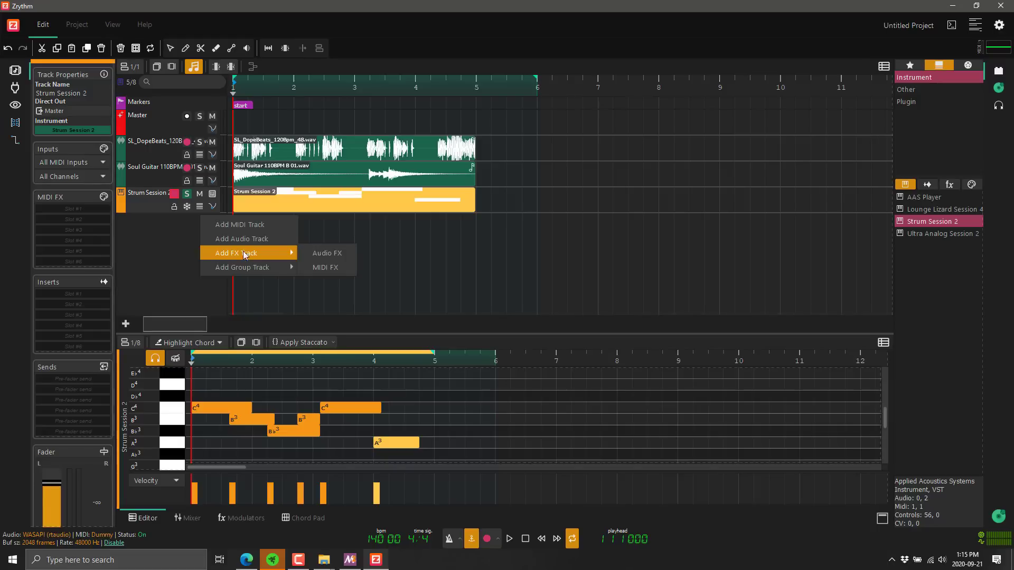
left_click(324, 267)
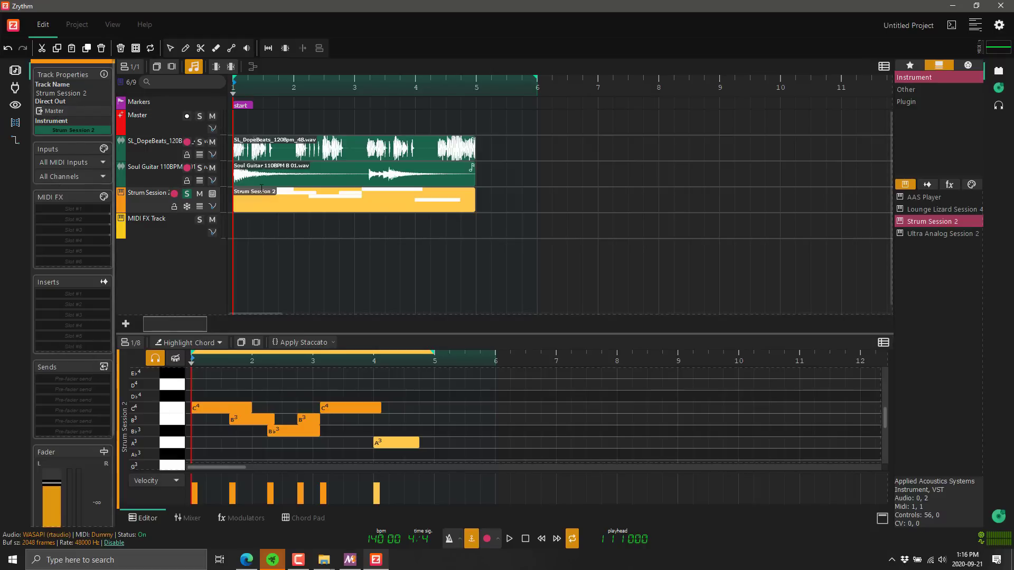
left_click_drag(158, 200, 142, 198)
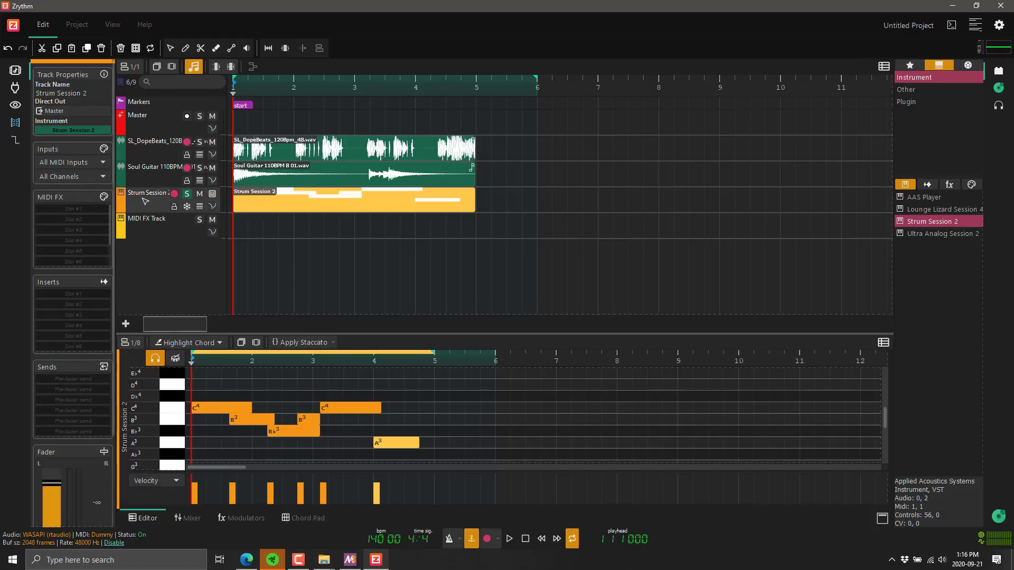
left_click(74, 198)
left_click(75, 197)
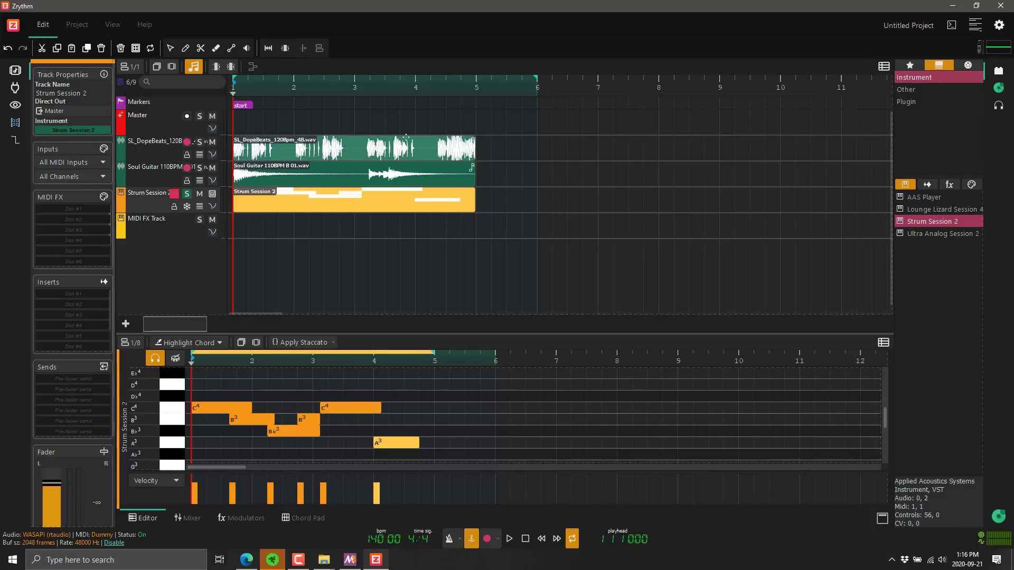
Step: Remove the MIDI FX track and restore the mistakenly deleted Strum Session 2 track
right_click(133, 226)
left_click(143, 210)
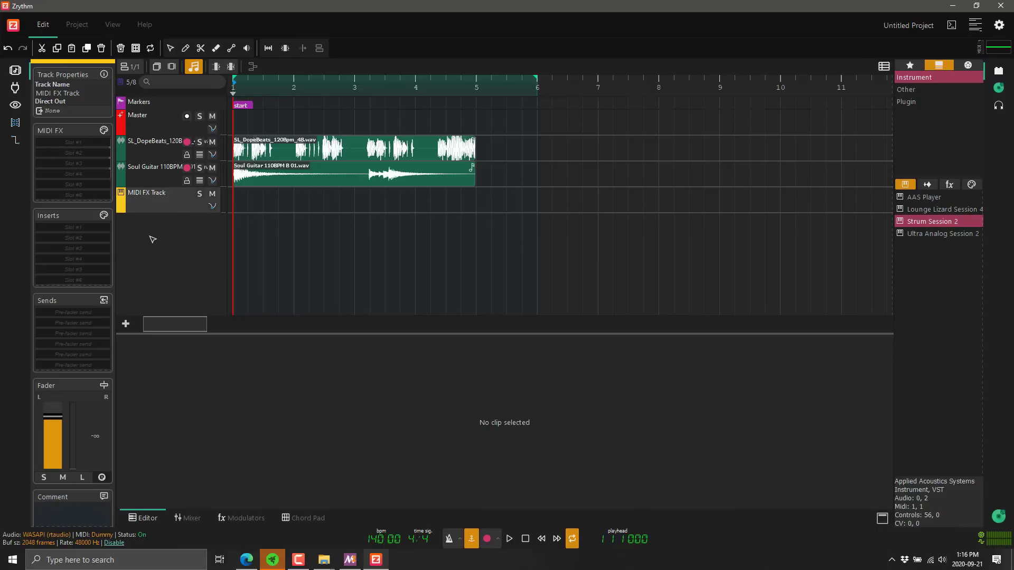
key("ctrl+z")
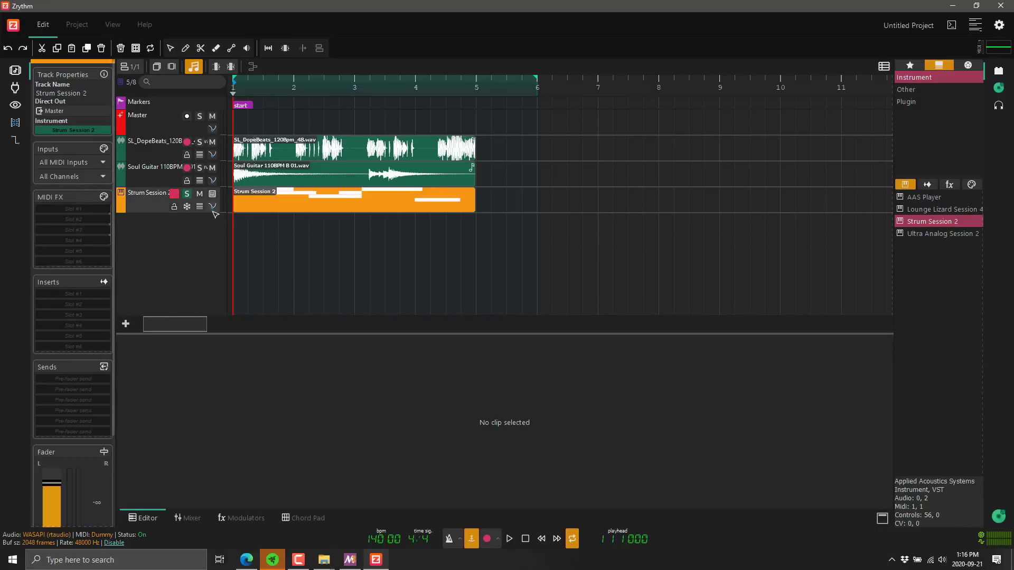
Step: Show the Strum Session 2 track's automation lane and browse its channel and instrument parameters, keeping Fader Volume
left_click(213, 207)
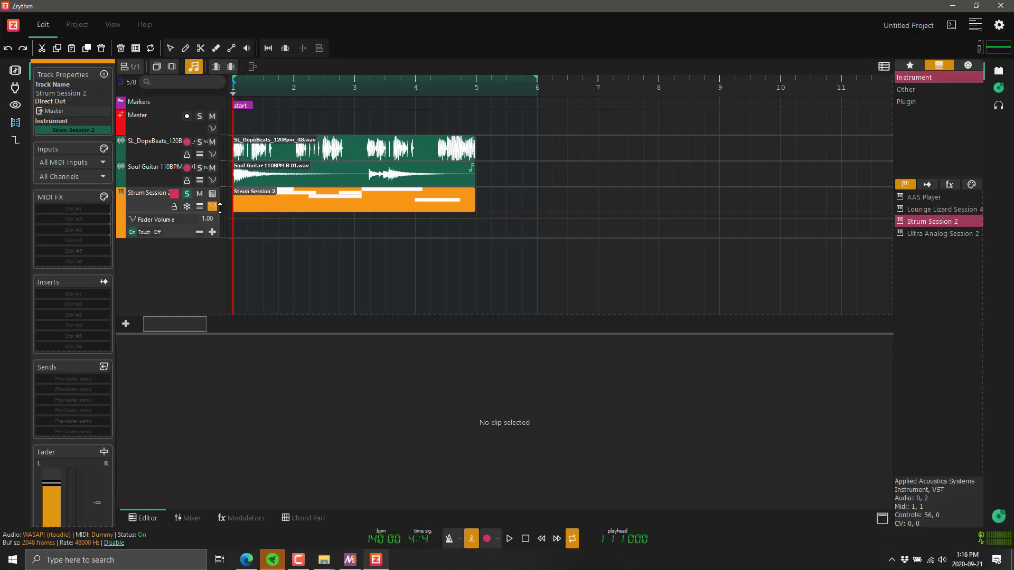
left_click(169, 217)
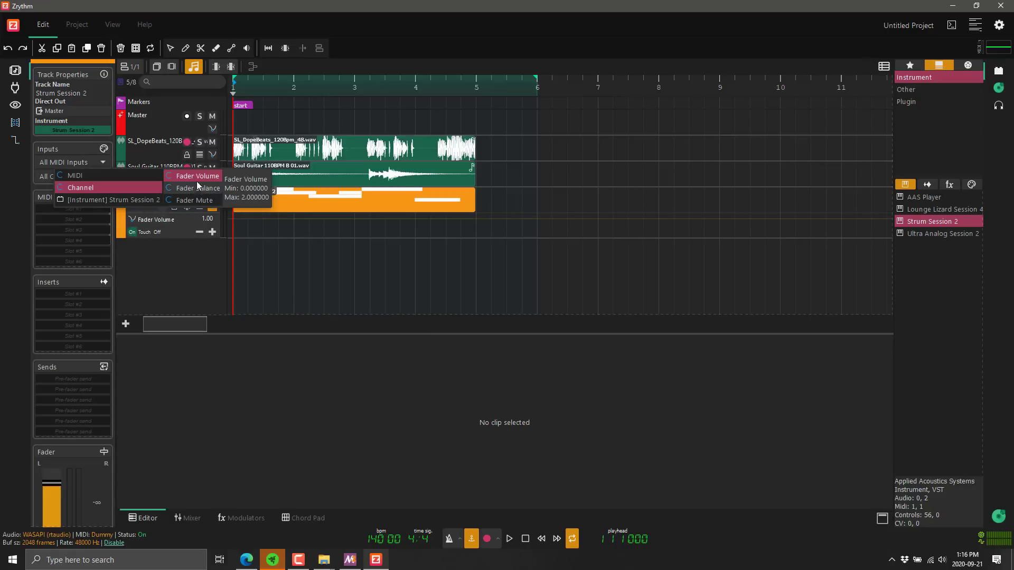
left_click(113, 200)
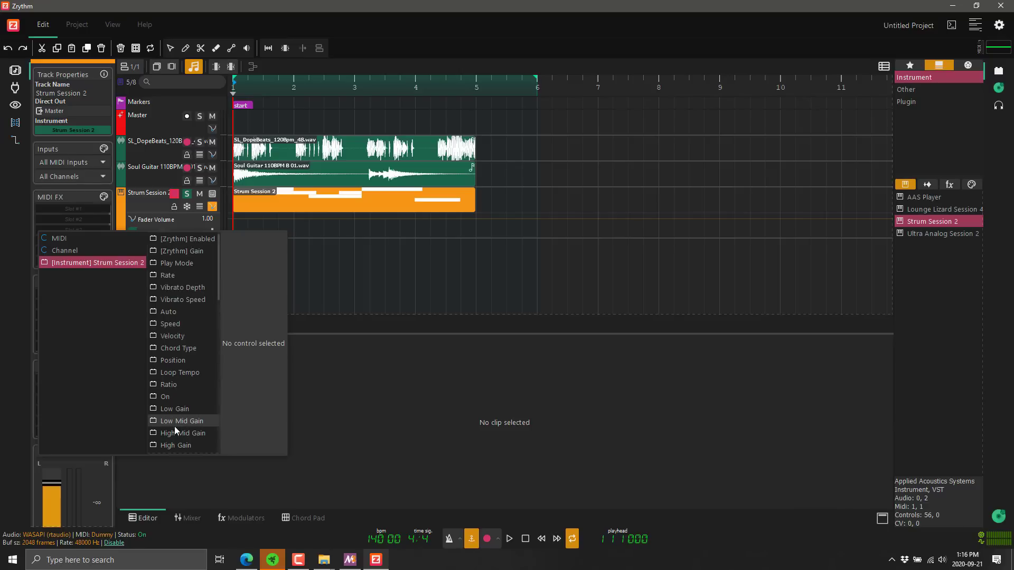
left_click(163, 207)
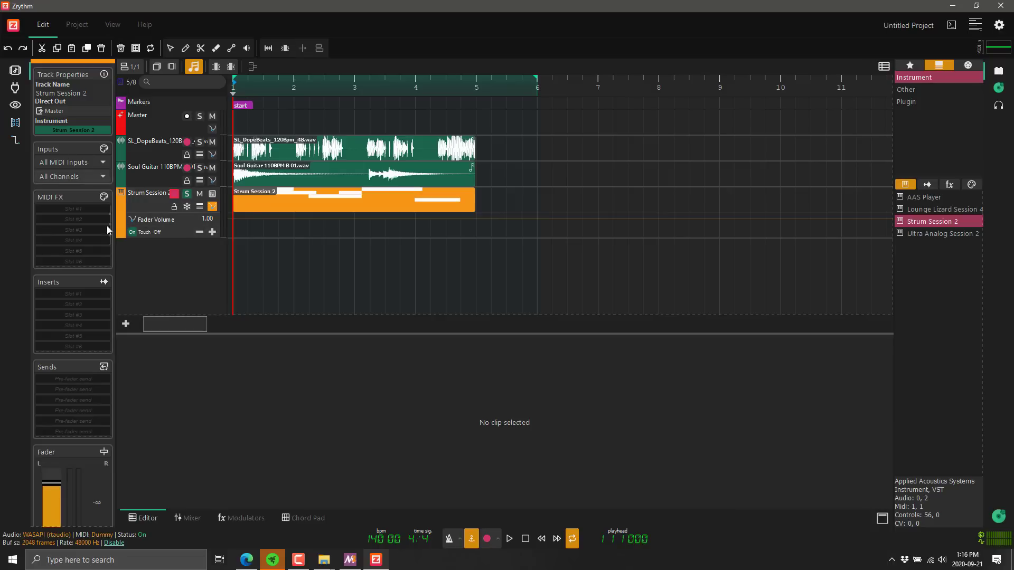
left_click(181, 223)
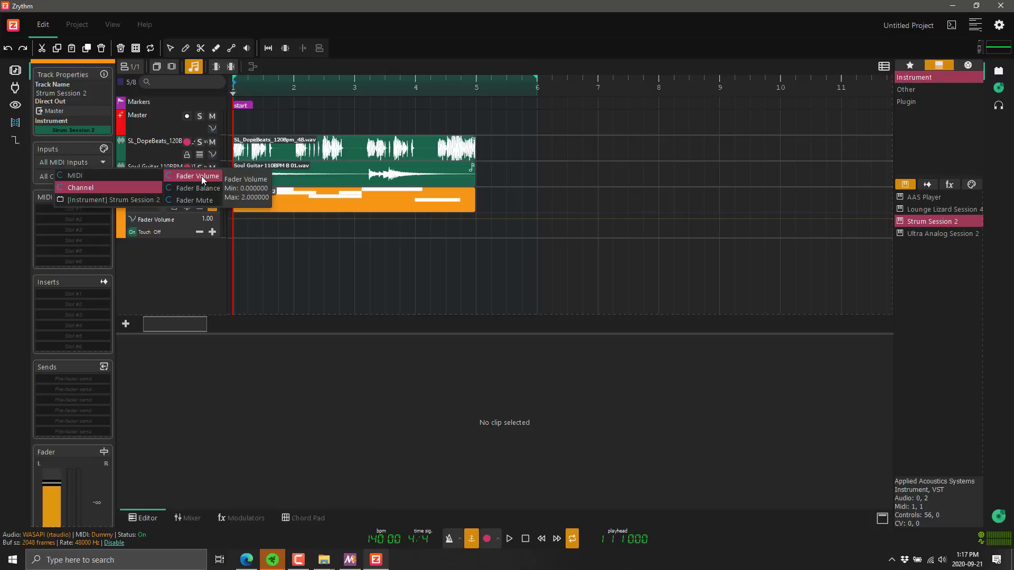
left_click(246, 232)
Step: Create a Fader Volume automation region at bar 1 and extend it to bar 5
double_click(236, 227)
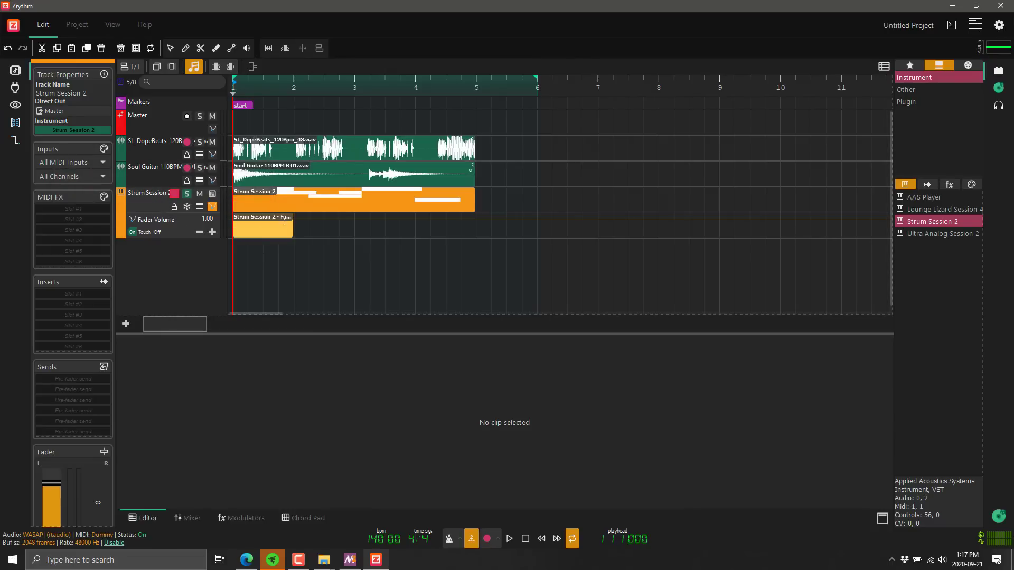
left_click_drag(290, 216, 474, 221)
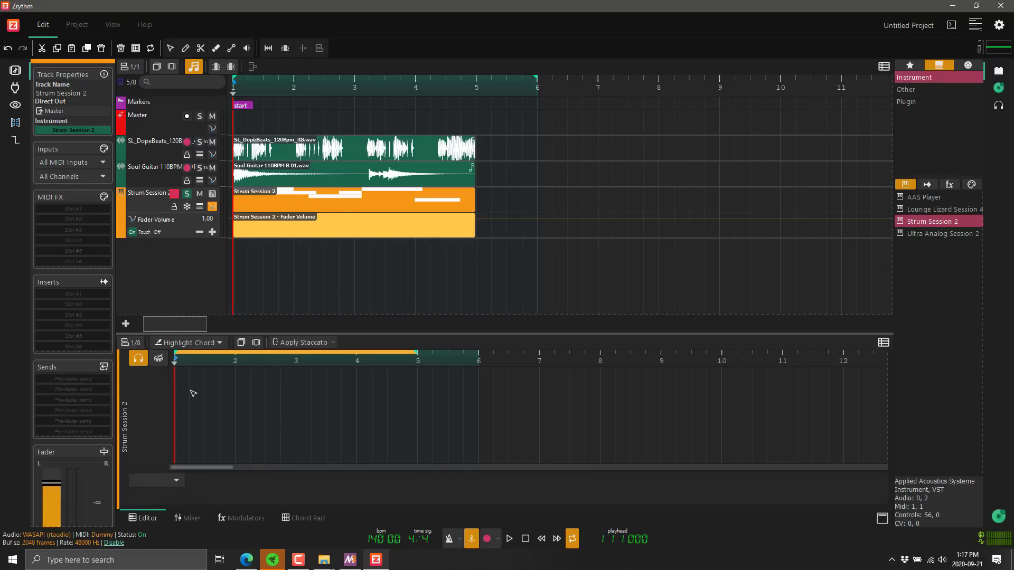
Step: Draw a fader volume curve falling until just after bar 2, rising until just after bar 4 and dipping slightly at bar 5
left_click(212, 407)
left_click(250, 437)
left_click(326, 426)
left_click(372, 401)
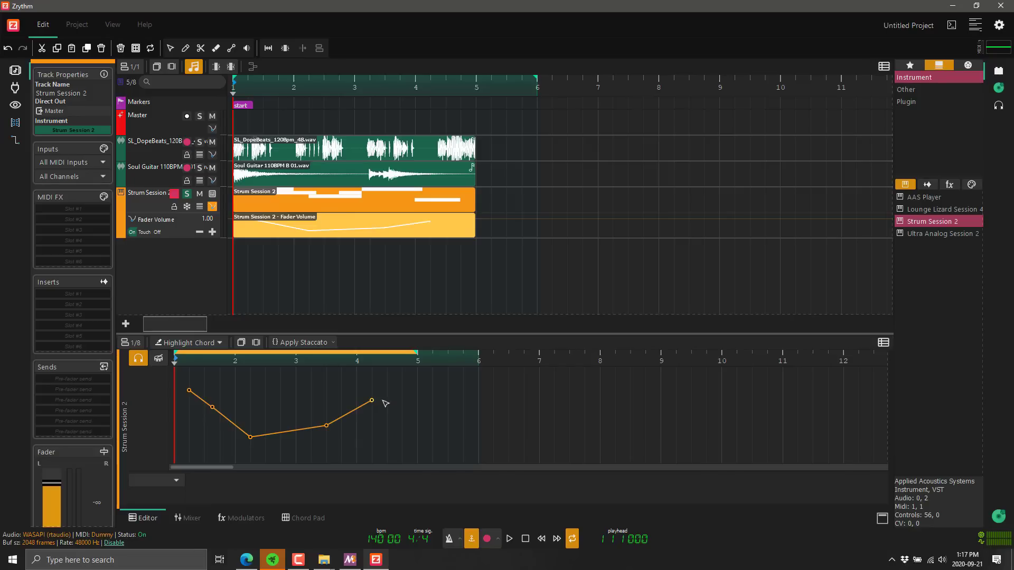
left_click(418, 416)
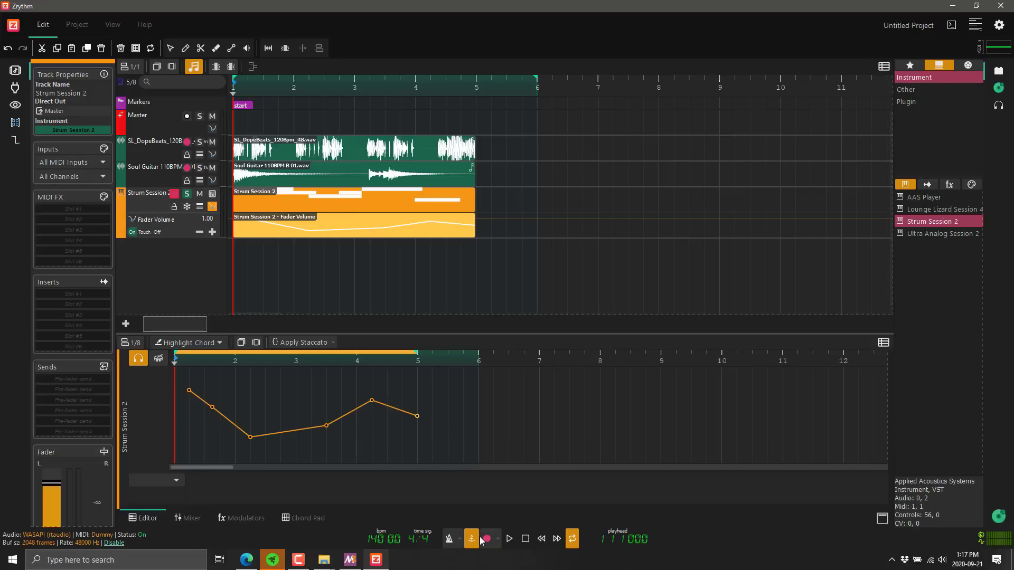
Step: Play back the Strum Session 2 melody with its volume automation and stop near the end
left_click(509, 539)
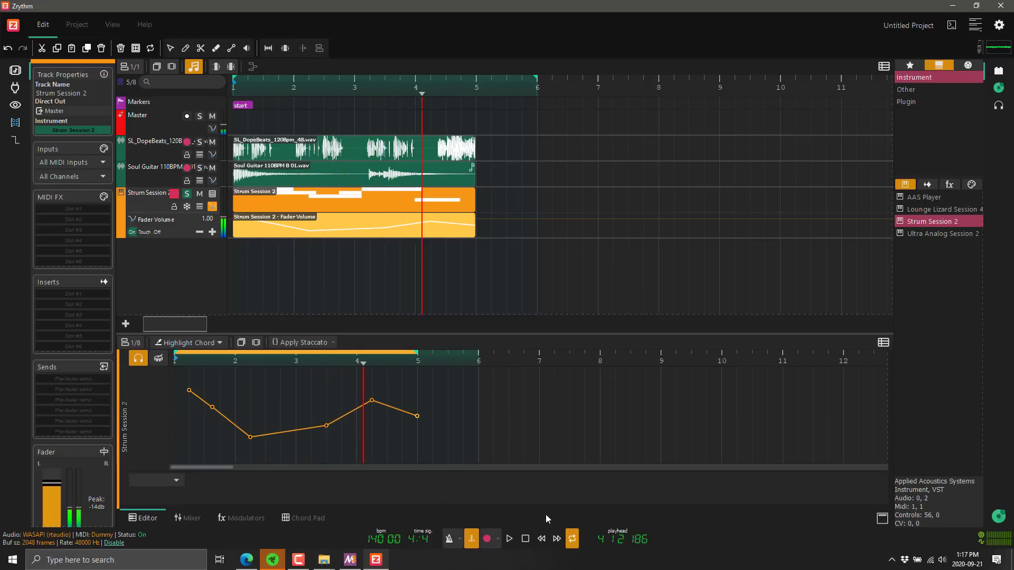
left_click(526, 537)
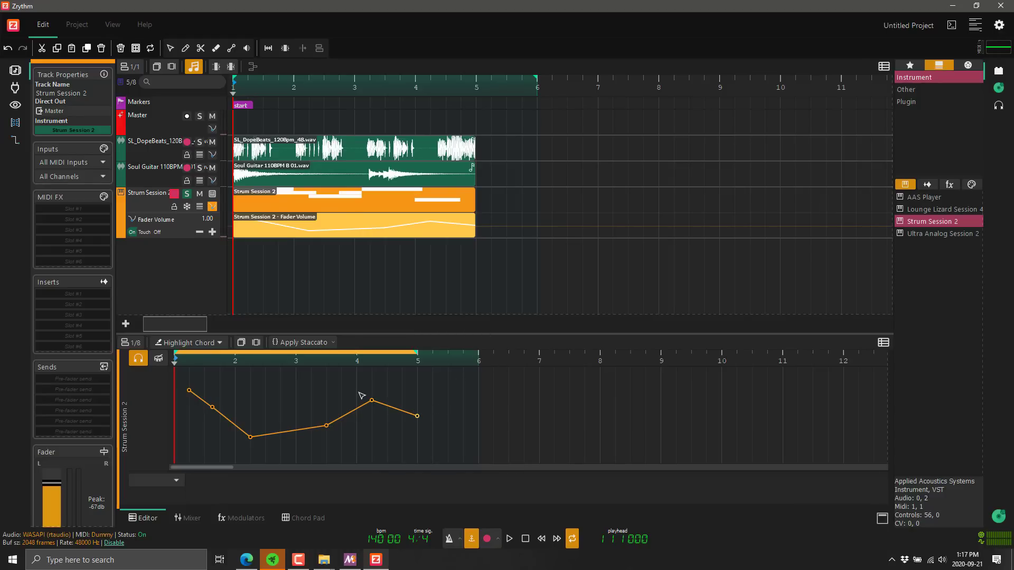
Step: Collapse the track inspector, look through the other inspector pages and bring back the track properties
left_click(16, 70)
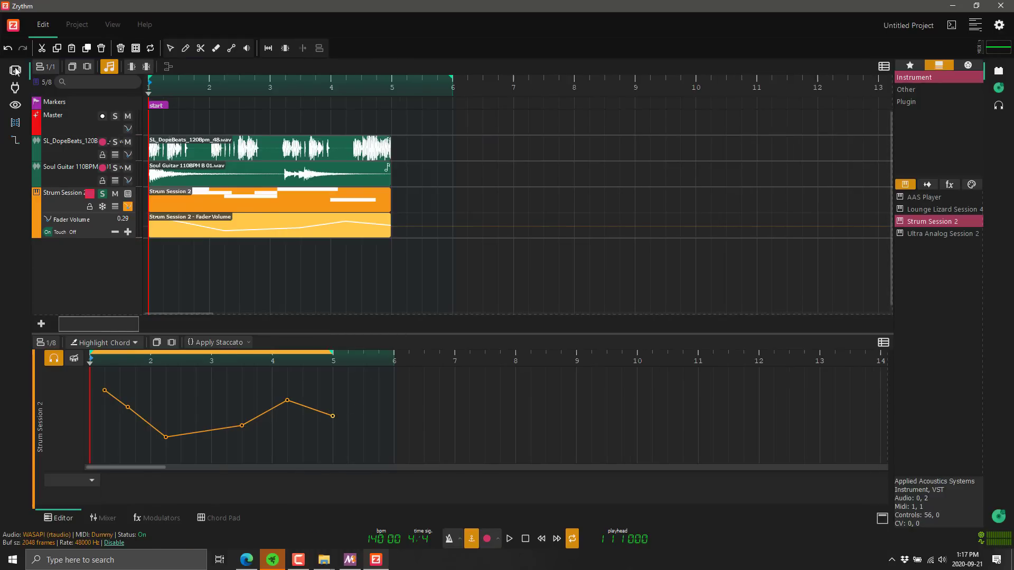
left_click(15, 87)
left_click(15, 105)
left_click(15, 123)
left_click(15, 104)
left_click(15, 70)
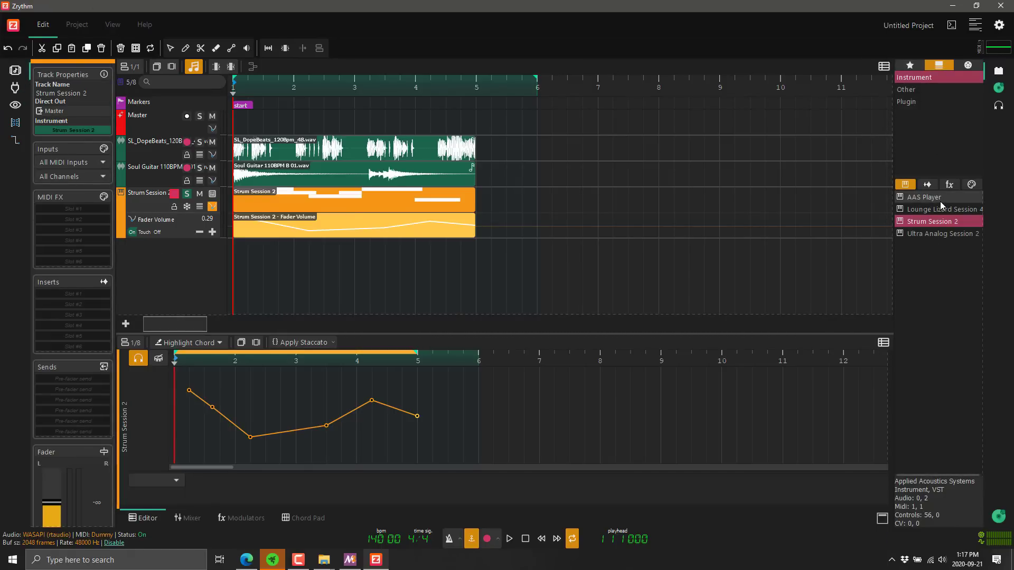
Step: Look through the plugin browser's categories and collections, and display the monitor output control
left_click(945, 89)
left_click(945, 101)
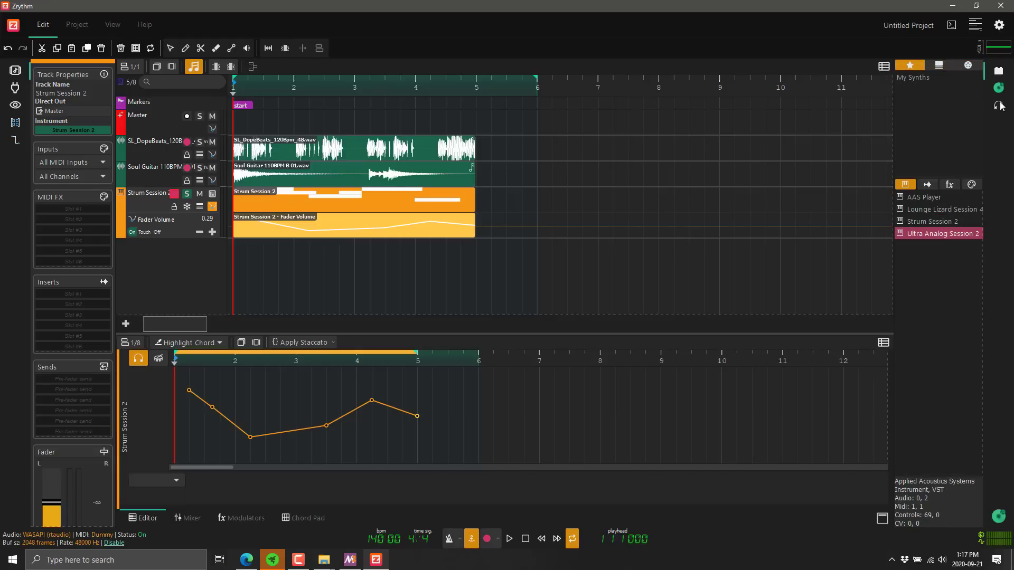
left_click(1003, 86)
left_click(1001, 108)
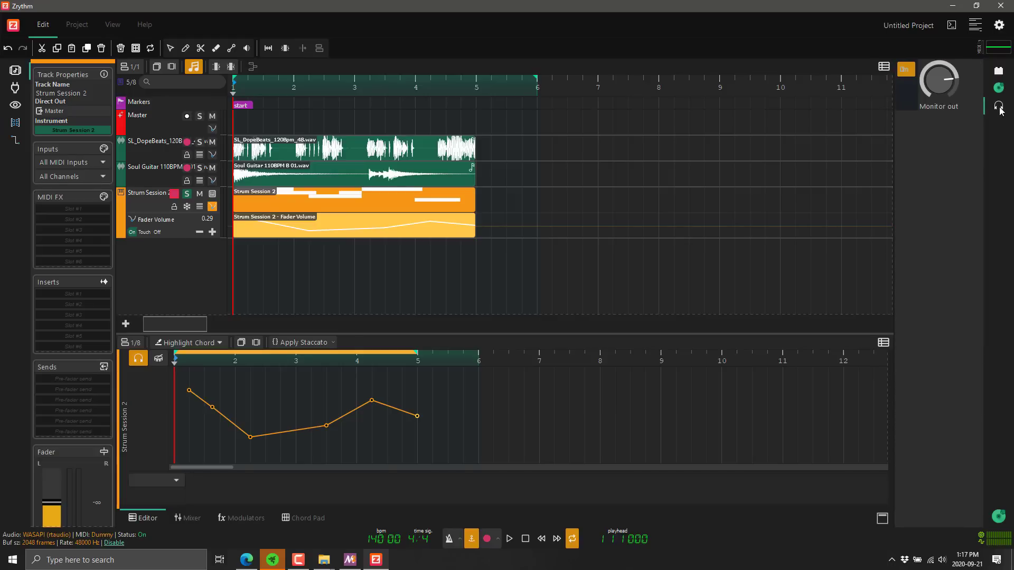
Step: Bring back the plugin browser and look through the project, view and help toolbars, returning to the project tools
left_click(1003, 71)
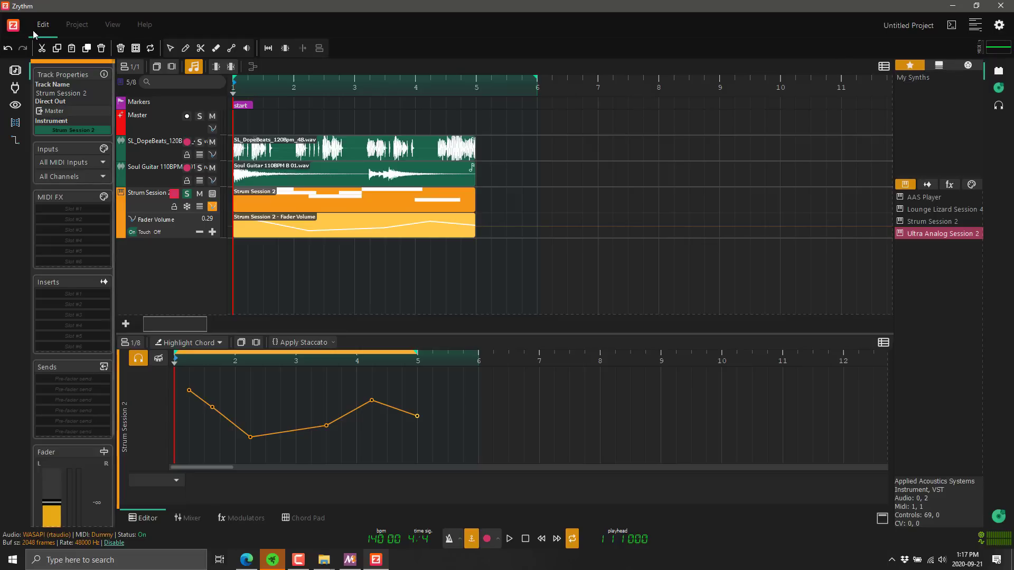
left_click(79, 26)
left_click(111, 26)
left_click(141, 27)
left_click(94, 32)
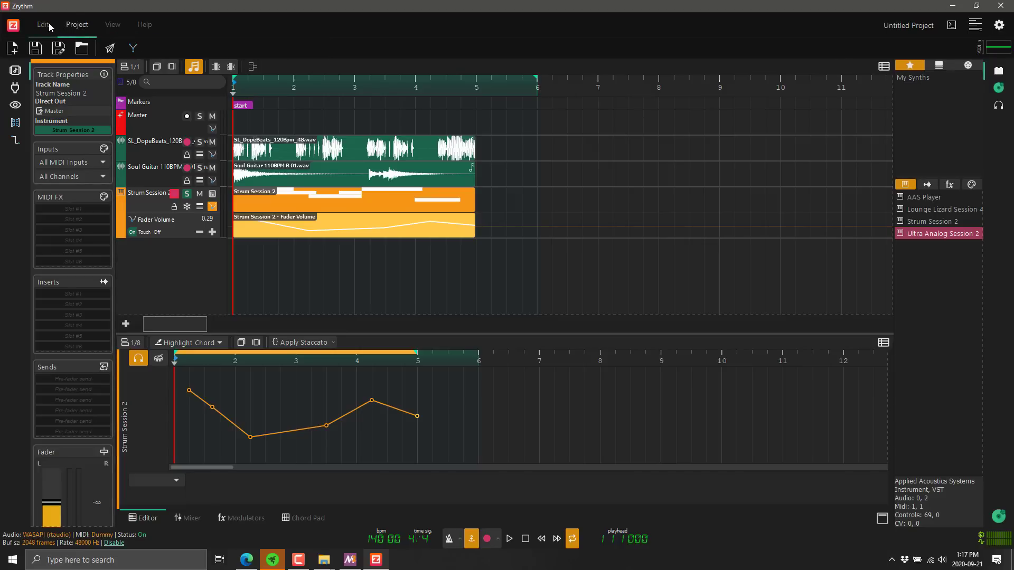
Step: Open the export settings, review the available output formats and cancel without exporting
left_click(111, 49)
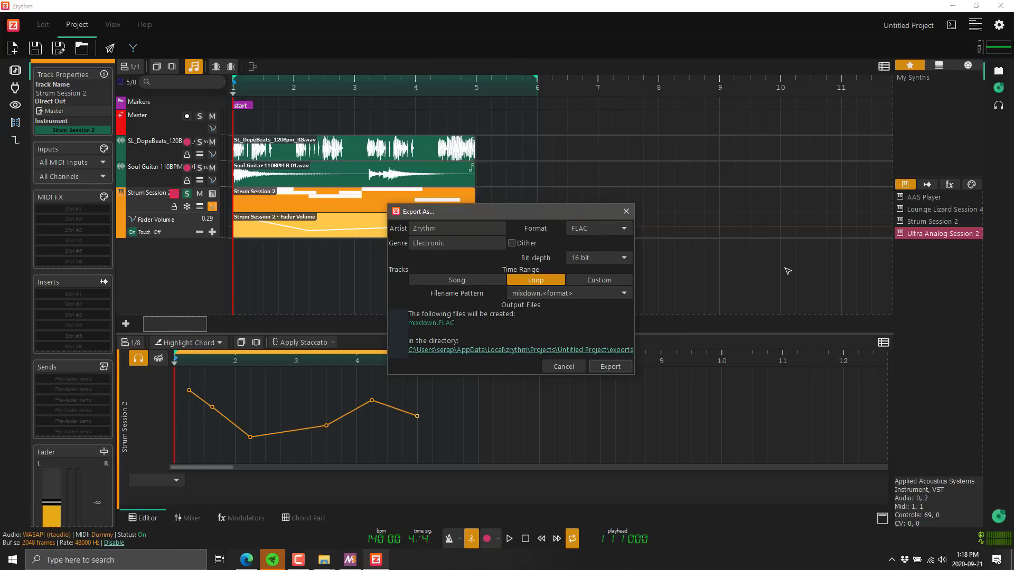
left_click(614, 229)
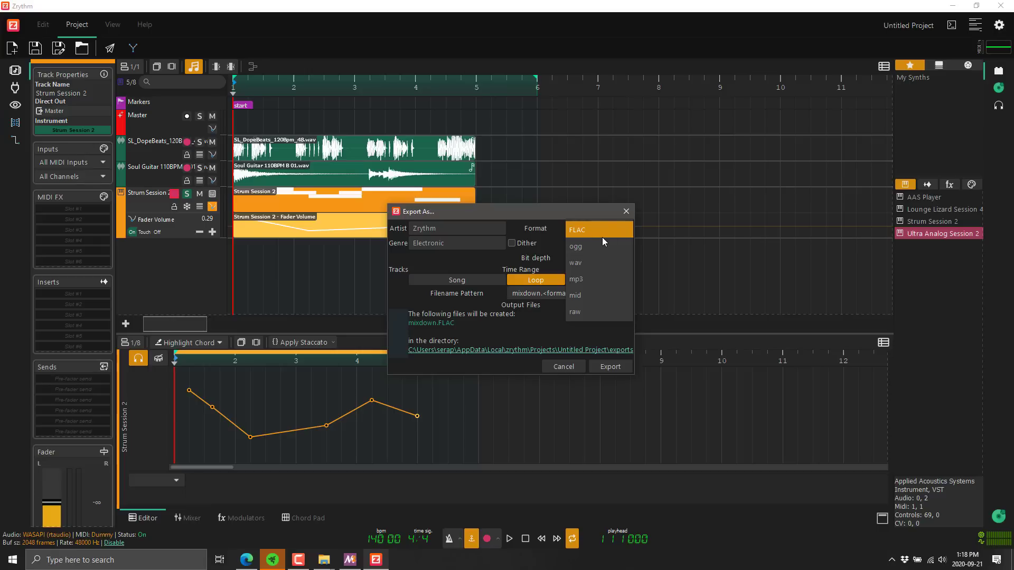
left_click(575, 211)
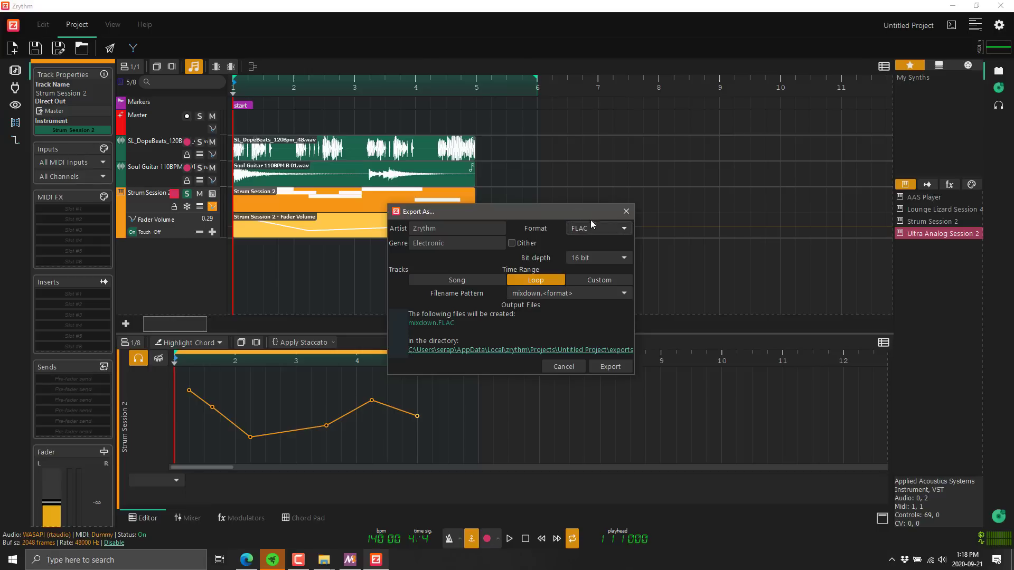
left_click(563, 365)
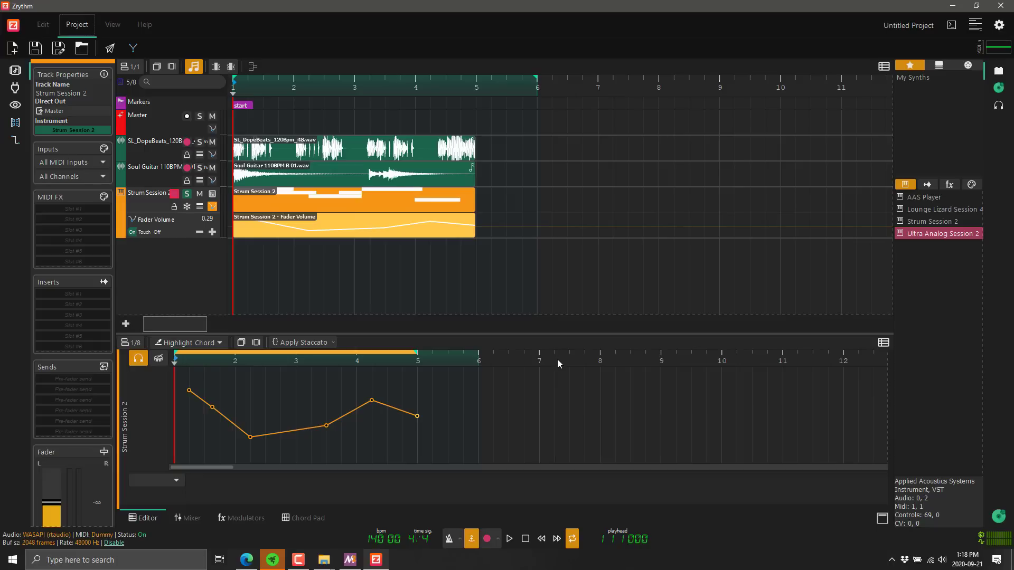
Step: Show the mixer, view the output routing choices of the Chords channel, and display the modulators
left_click(188, 518)
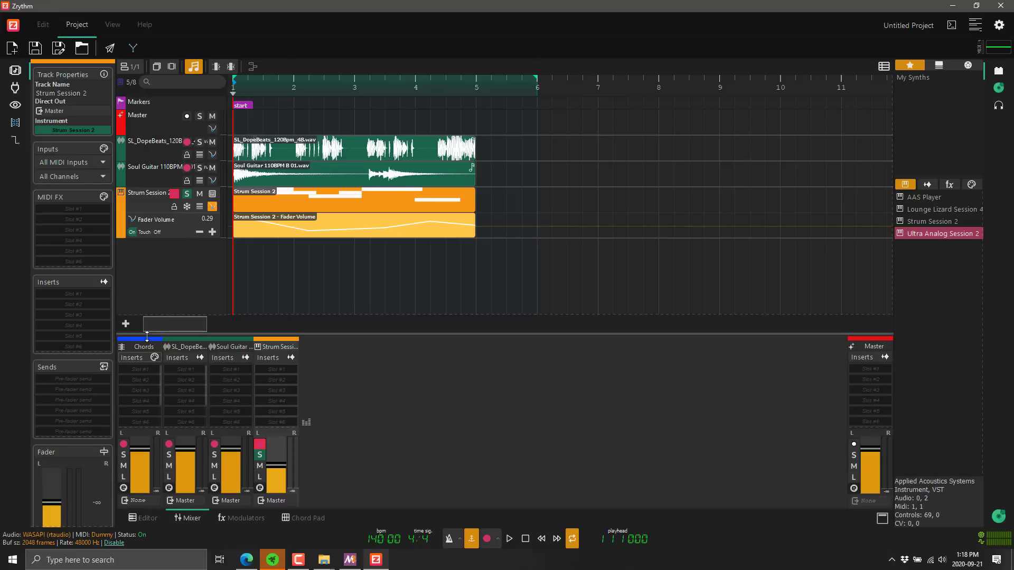
left_click(145, 500)
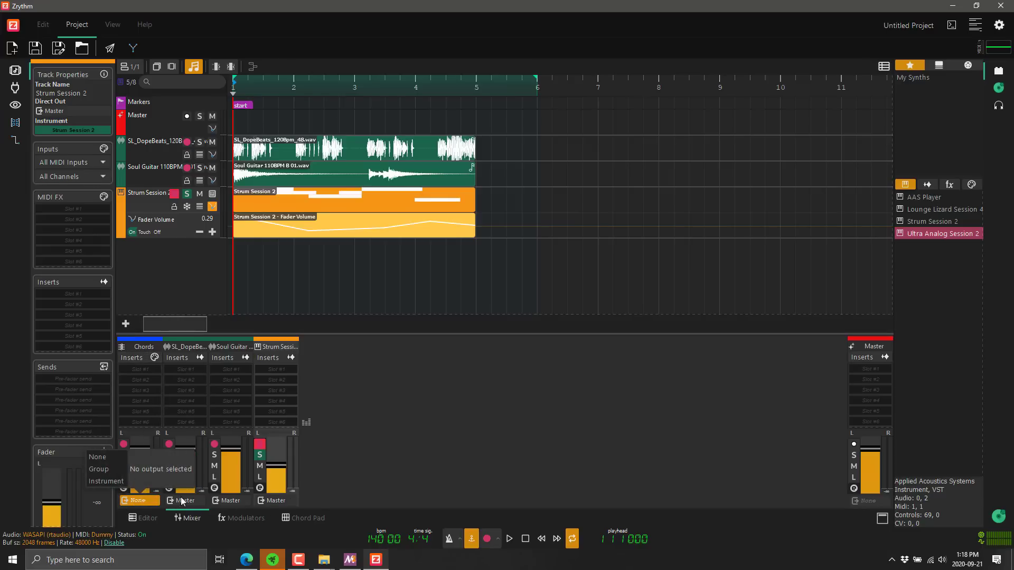
left_click(383, 453)
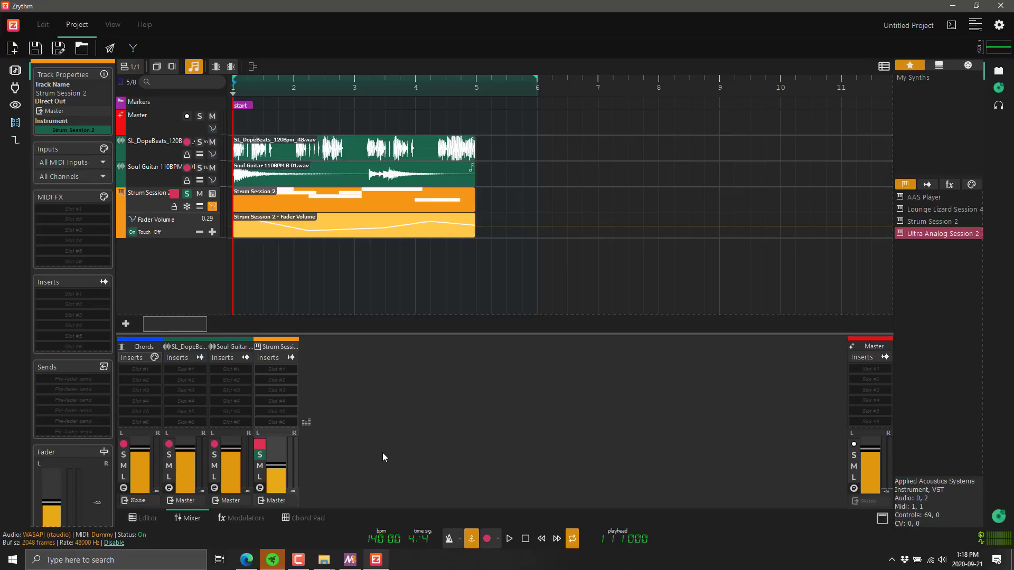
left_click(246, 518)
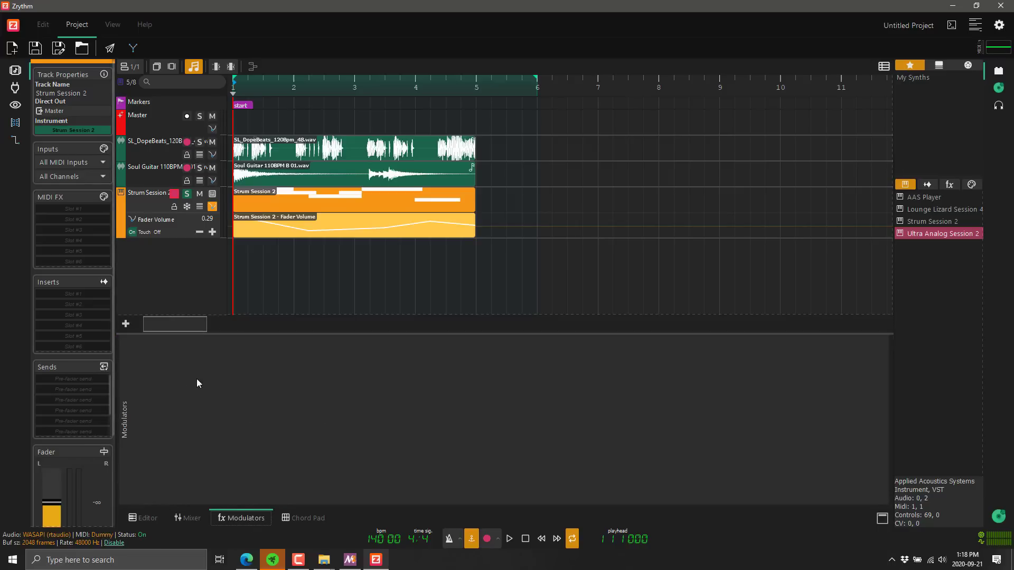
Step: Show the chord pad and audition several of its major chords, finishing with GMaj
left_click(309, 517)
left_click(478, 375)
left_click(396, 438)
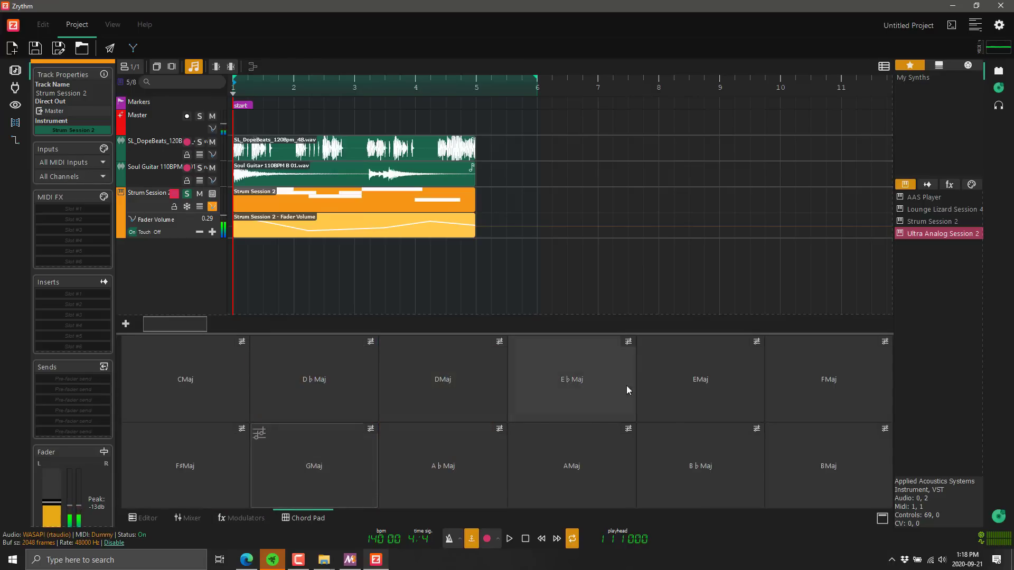
left_click(626, 443)
left_click(696, 370)
left_click(691, 373)
left_click(692, 438)
left_click(528, 402)
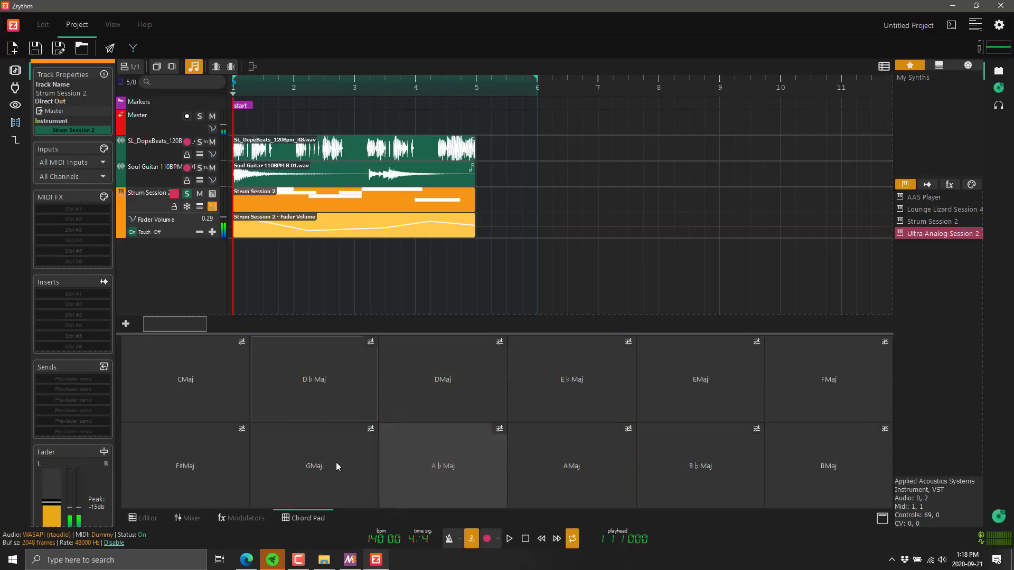
left_click(290, 457)
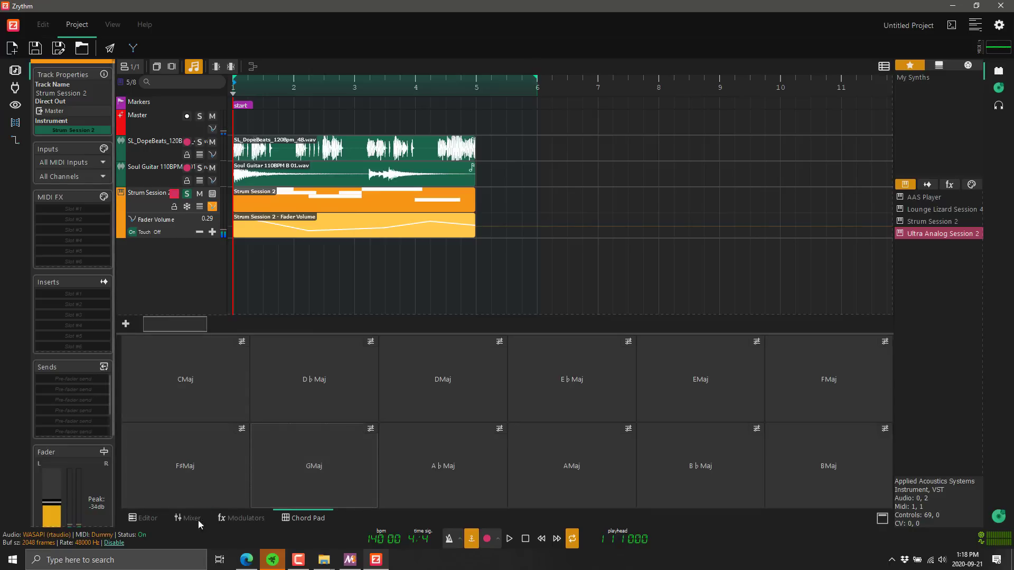
Step: Open the Strum Session 2 region in the piano roll and switch the drum labels on and back off
left_click(153, 518)
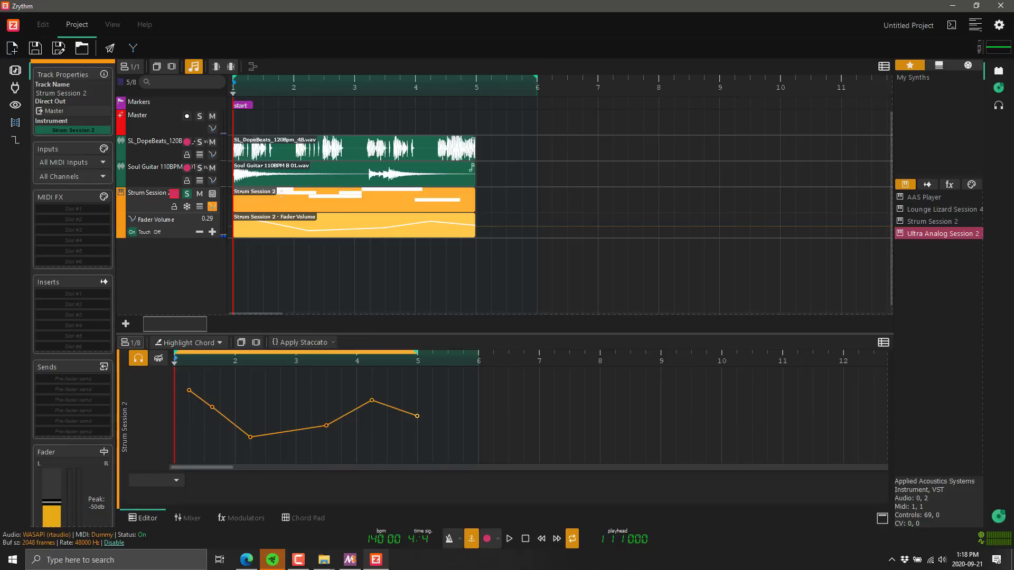
double_click(281, 194)
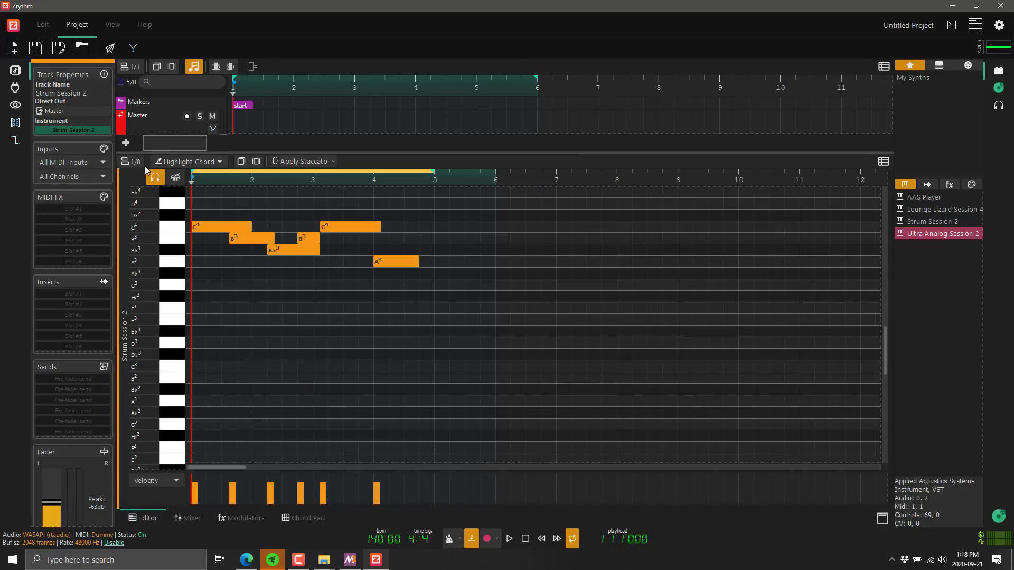
left_click(176, 178)
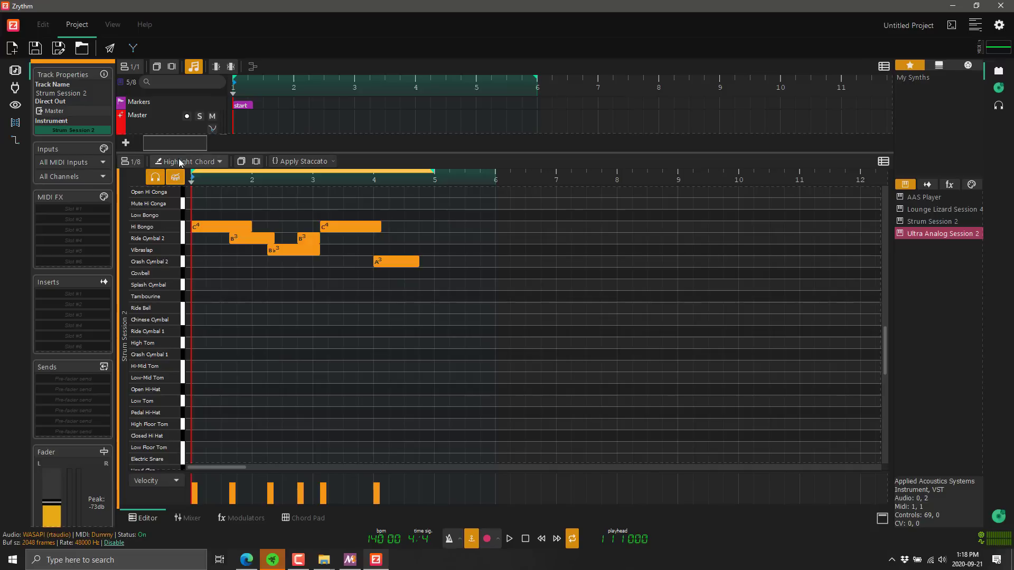
left_click(175, 178)
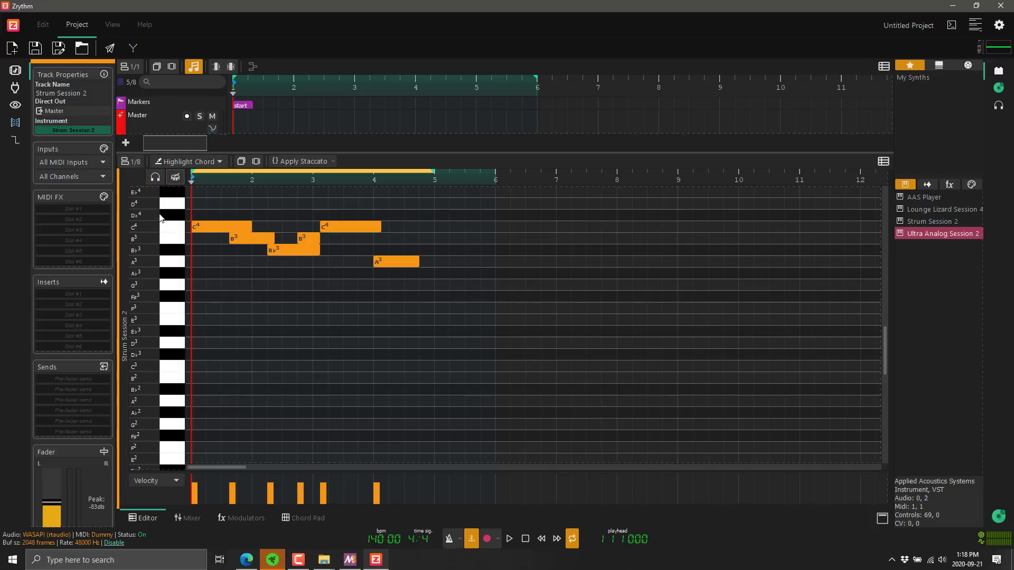
Step: Set the piano roll snap to 1/64 and add very short F3, E♭3 and E3 notes between bars 2 and 3
left_click(135, 165)
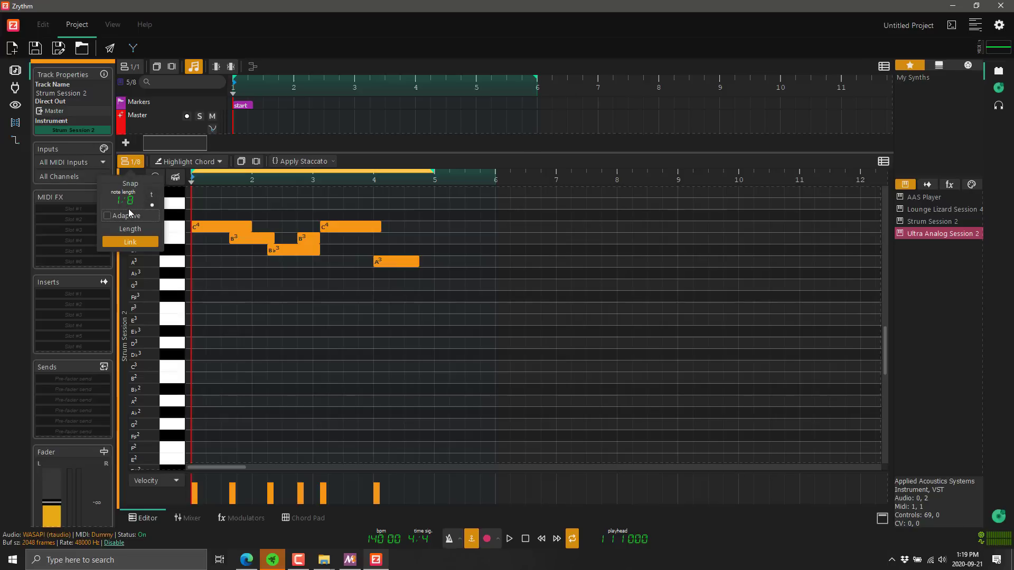
left_click(151, 203)
left_click(243, 317)
left_click(252, 309)
left_click(271, 331)
left_click(297, 319)
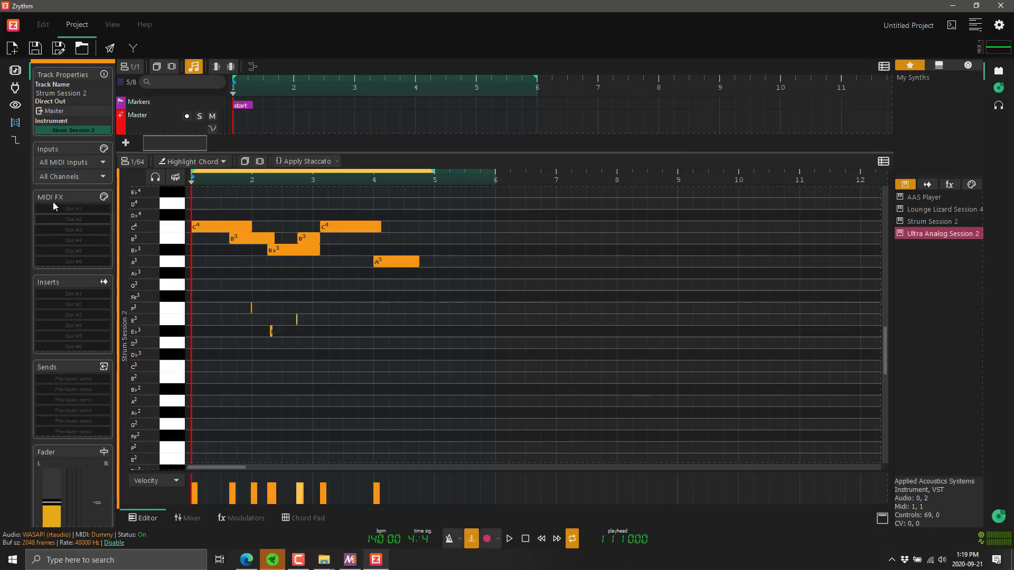
Step: Set the piano roll snap to 1/4 and add C3 notes midway through bar 1 and at bar 3
left_click(139, 162)
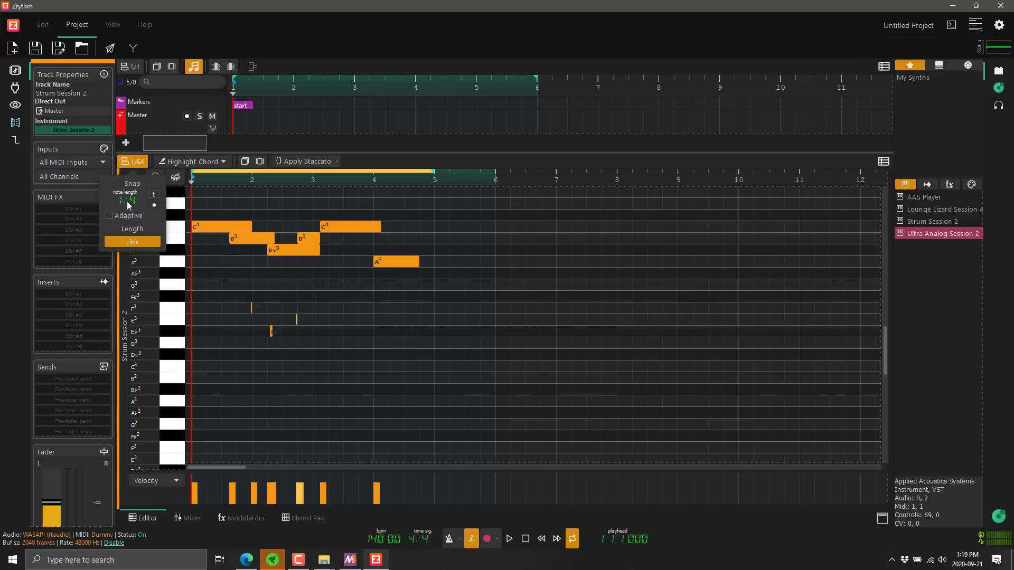
left_click(233, 364)
left_click(226, 366)
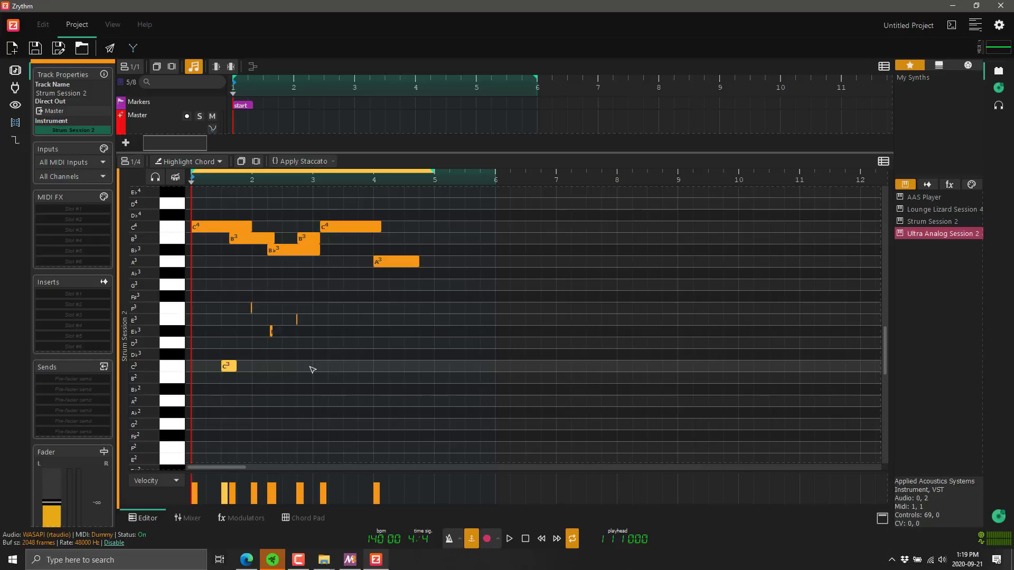
left_click(314, 368)
Step: Set the snap to 1/2 and add C3 and D♭3 notes in bar 2 and E3 and F♯3 notes in bar 4
left_click(139, 165)
left_click(141, 166)
left_click(139, 165)
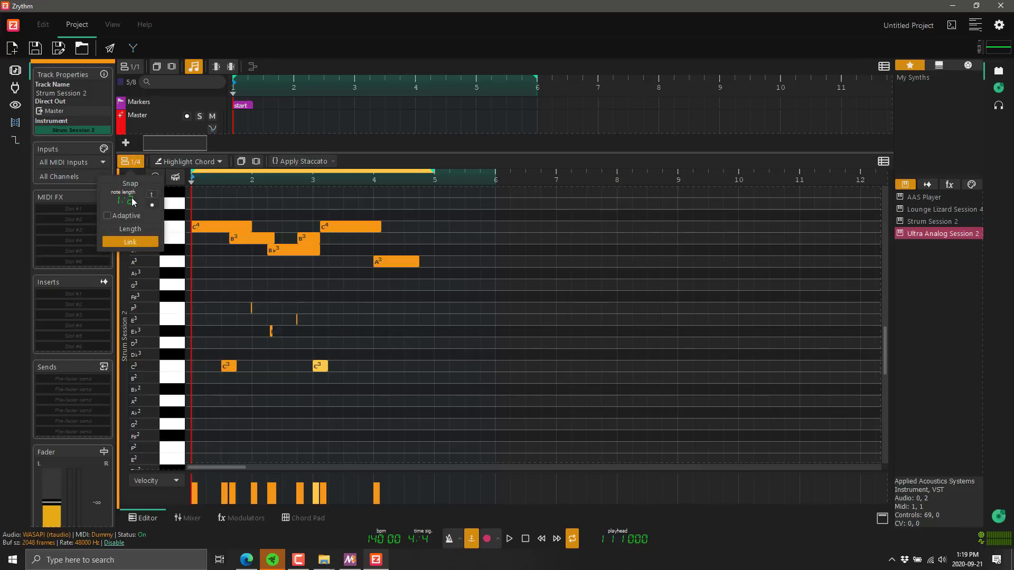
left_click(244, 361)
left_click(255, 366)
left_click(295, 353)
left_click(377, 320)
left_click(410, 298)
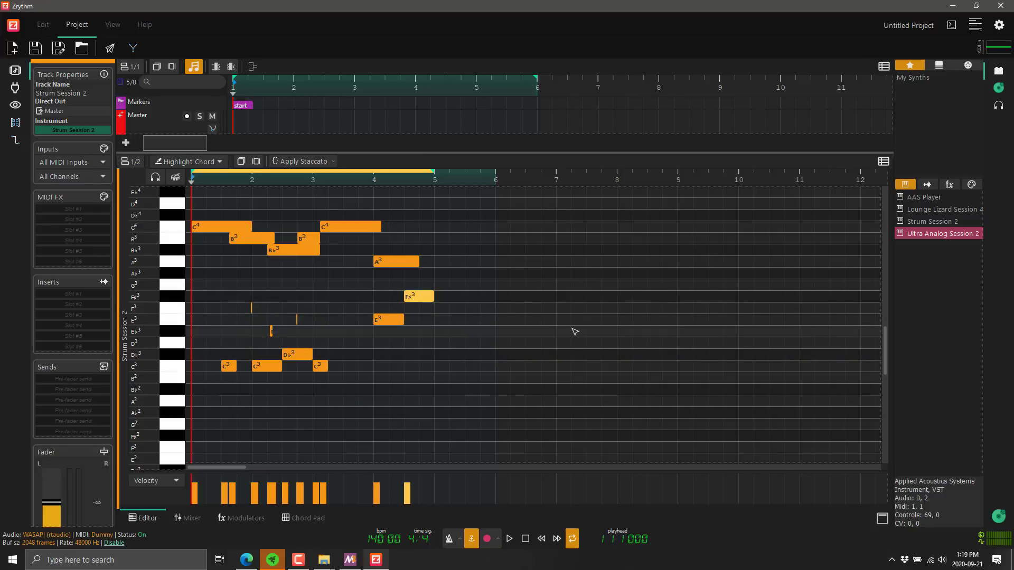
Step: Play back the Strum Session 2 melody with the added notes and stop after a moment
left_click(509, 540)
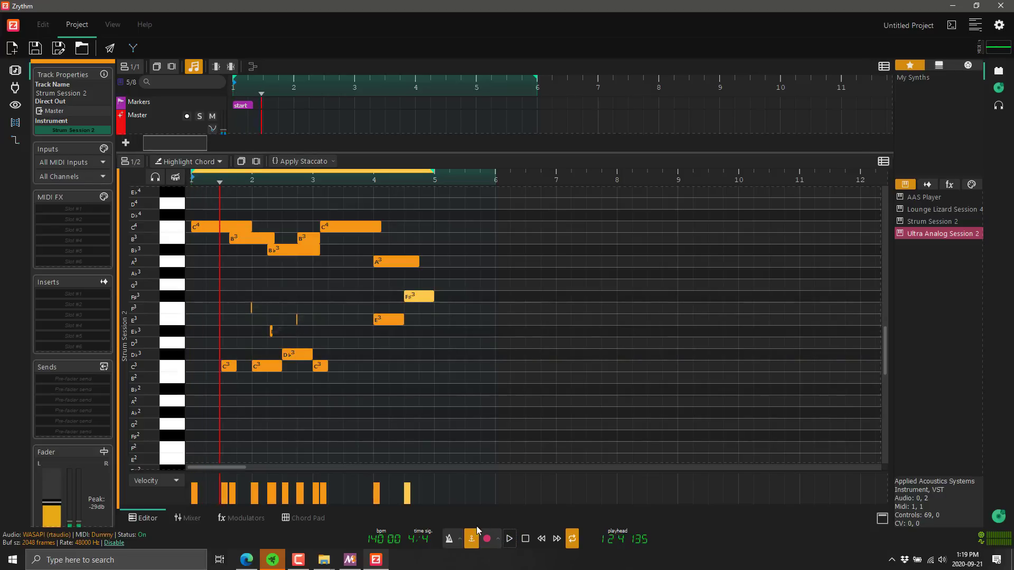
left_click(525, 539)
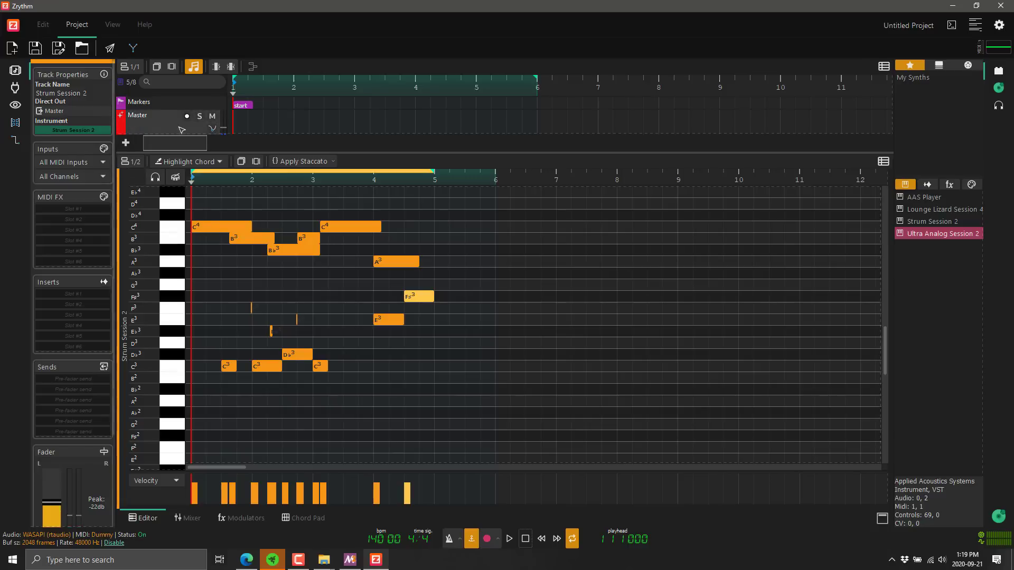
Step: Toggle the Master track's solo, enlarge the timeline to show all tracks, and dismiss the Markers icon window
left_click(201, 117)
left_click(200, 117)
left_click_drag(255, 178, 255, 358)
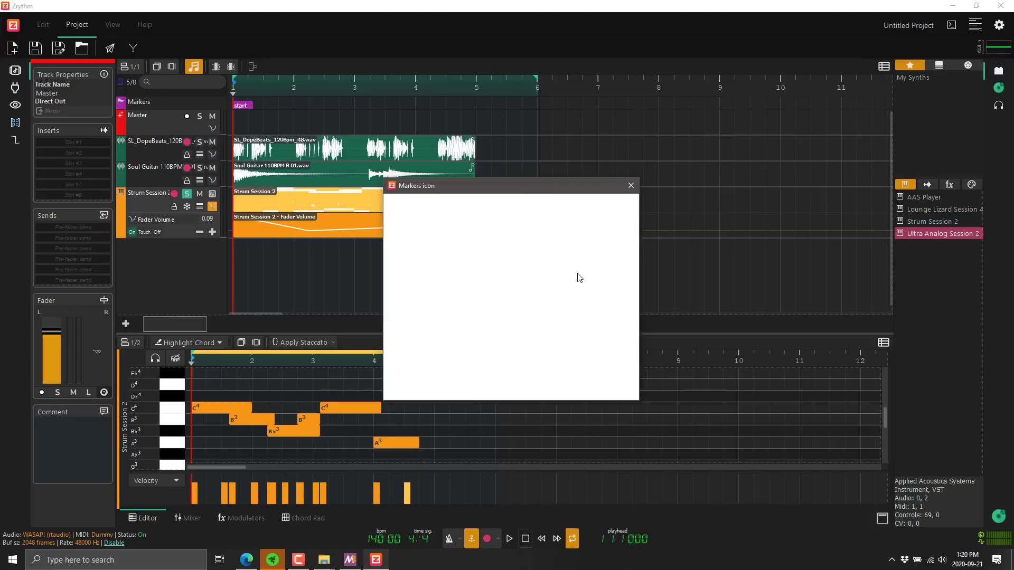
left_click(630, 186)
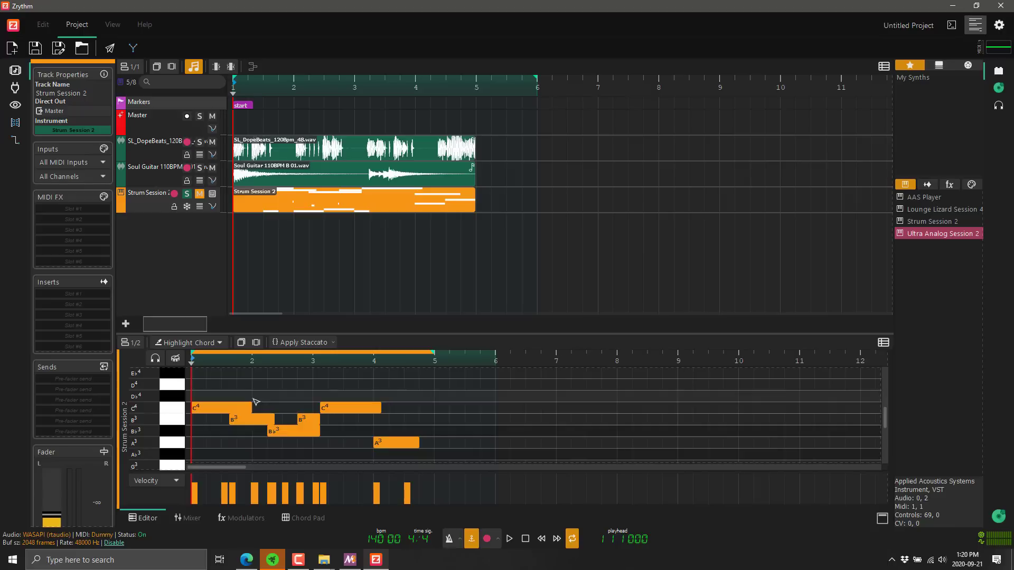
Step: Play back the arrangement with the Strum Session 2 track muted and stop during bar 2
left_click(510, 540)
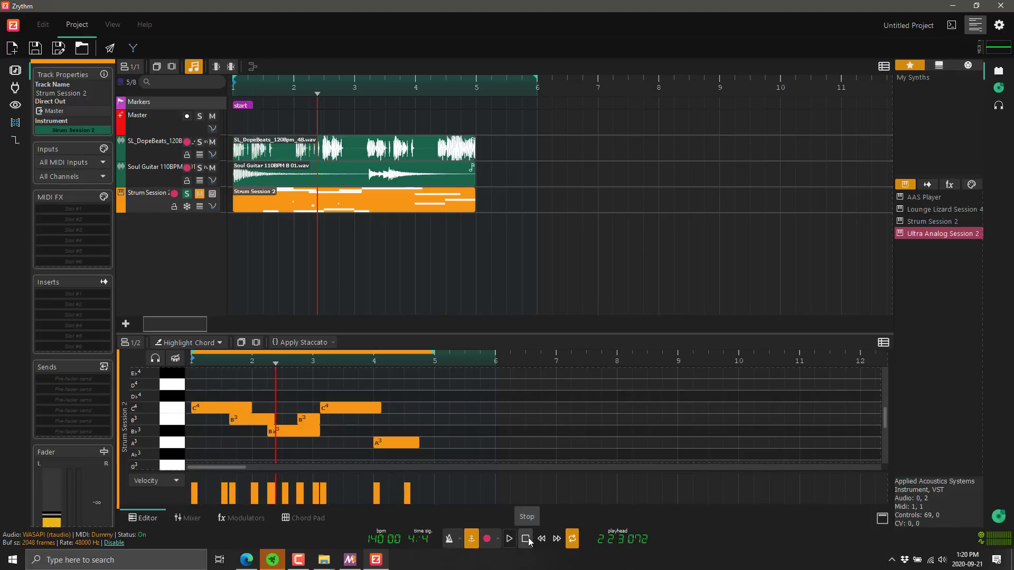
left_click(526, 539)
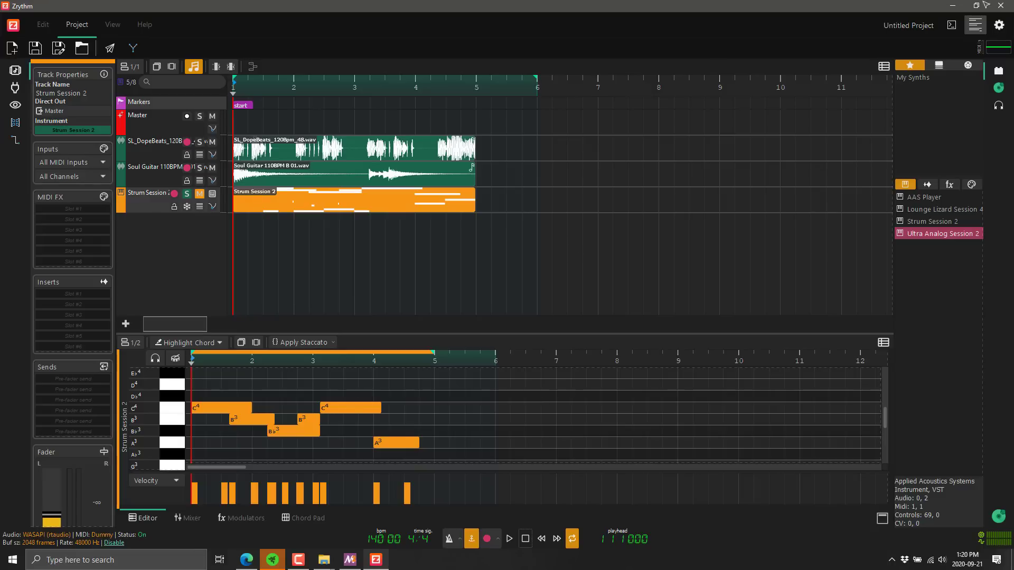
Step: Close Zrythm and switch to the web browser showing the Zrythm home page
left_click(1003, 6)
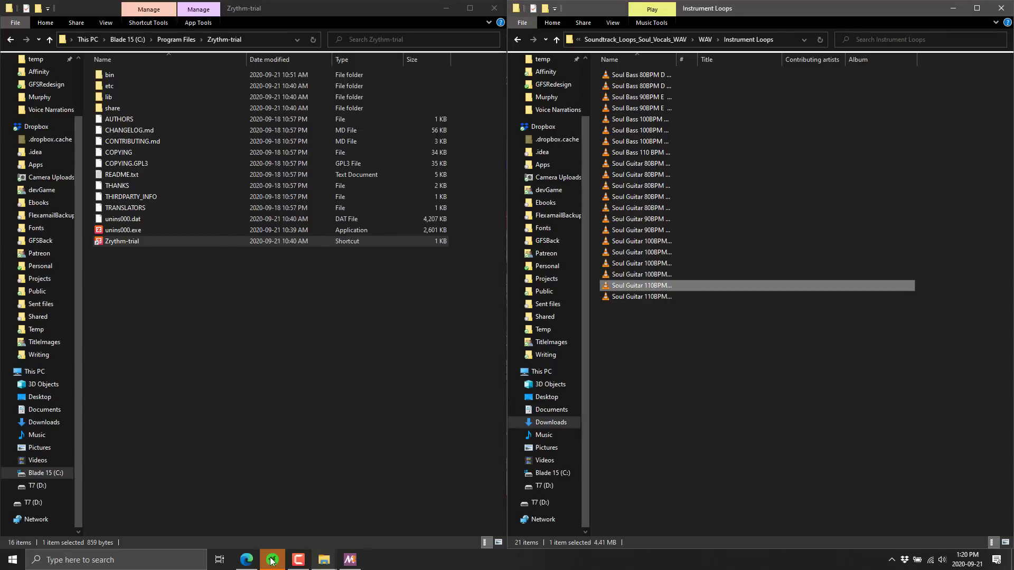
left_click(257, 560)
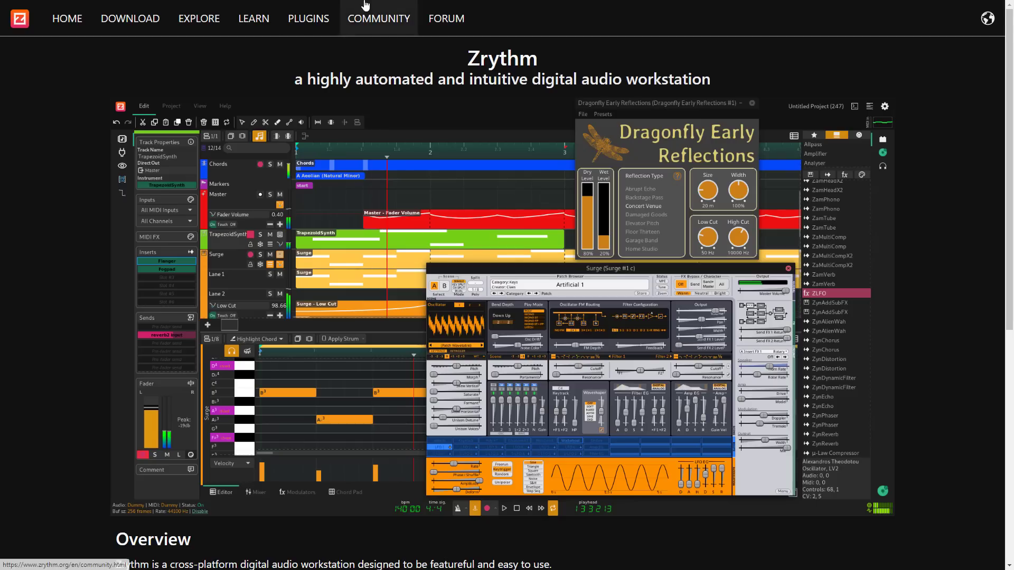
mouse_move(367, 5)
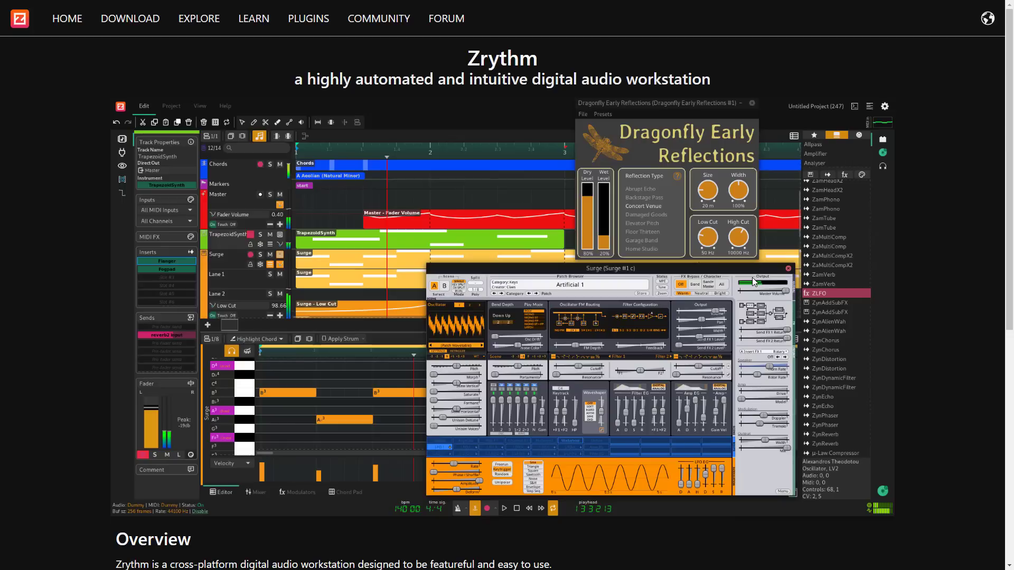